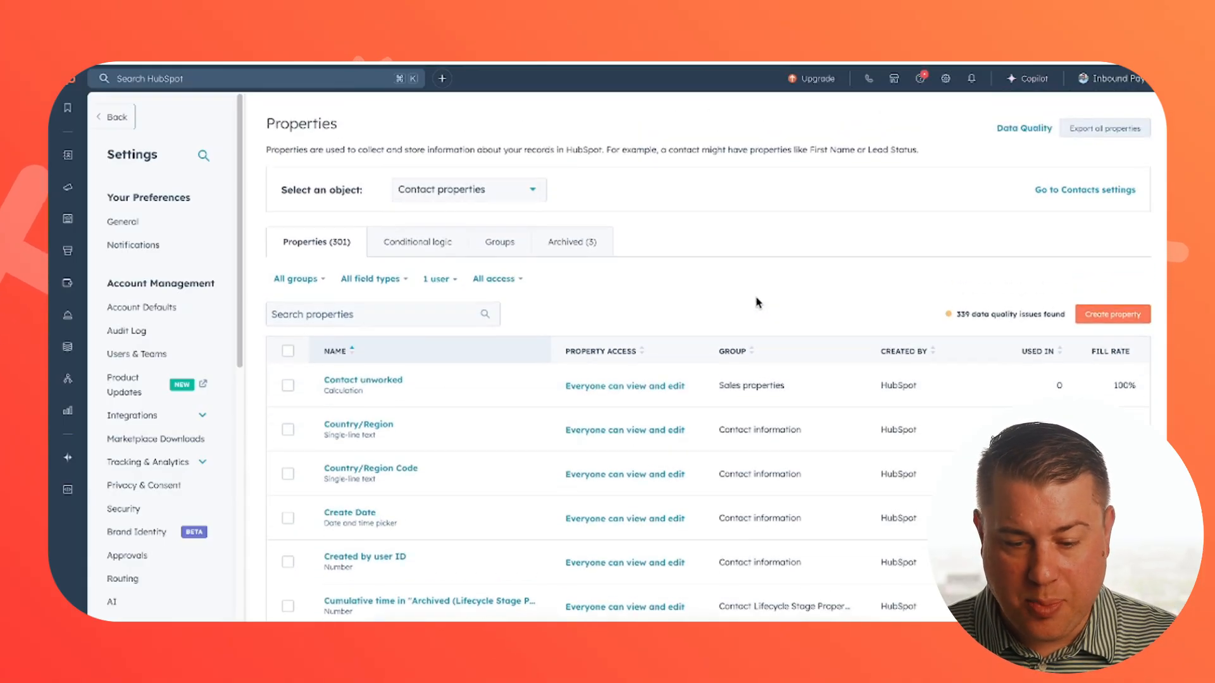
Start a new property for the Company object type and label it Company Legal Structure
left_click(1091, 314)
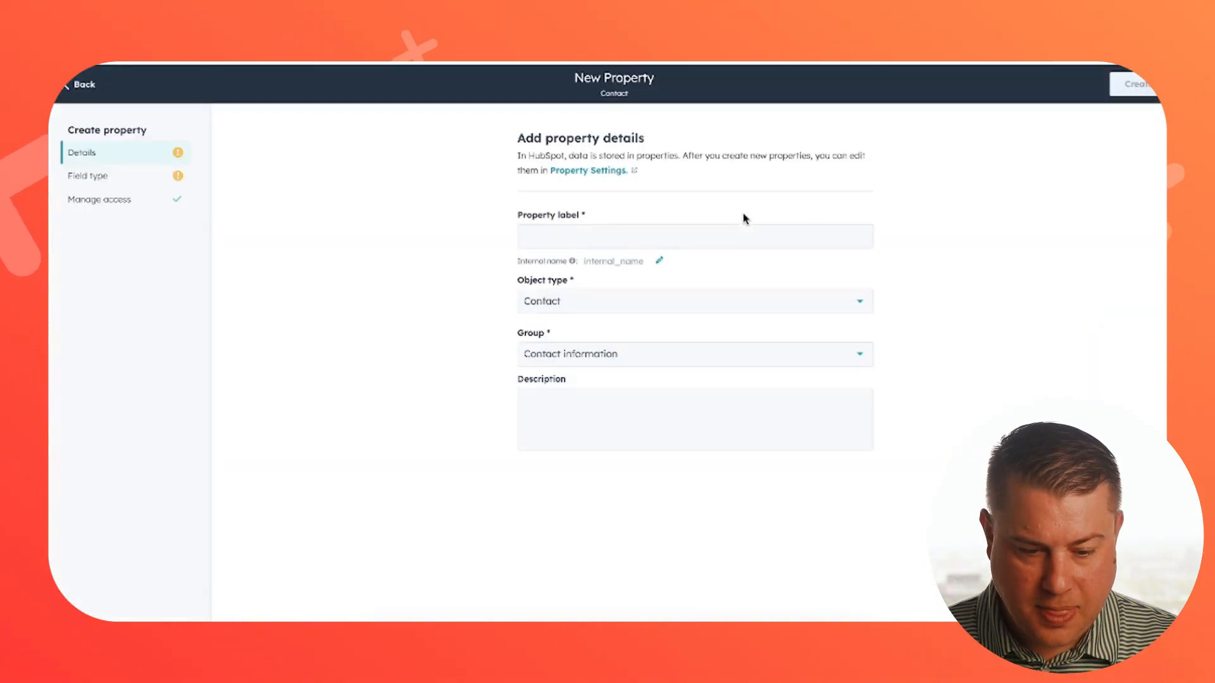
left_click(612, 312)
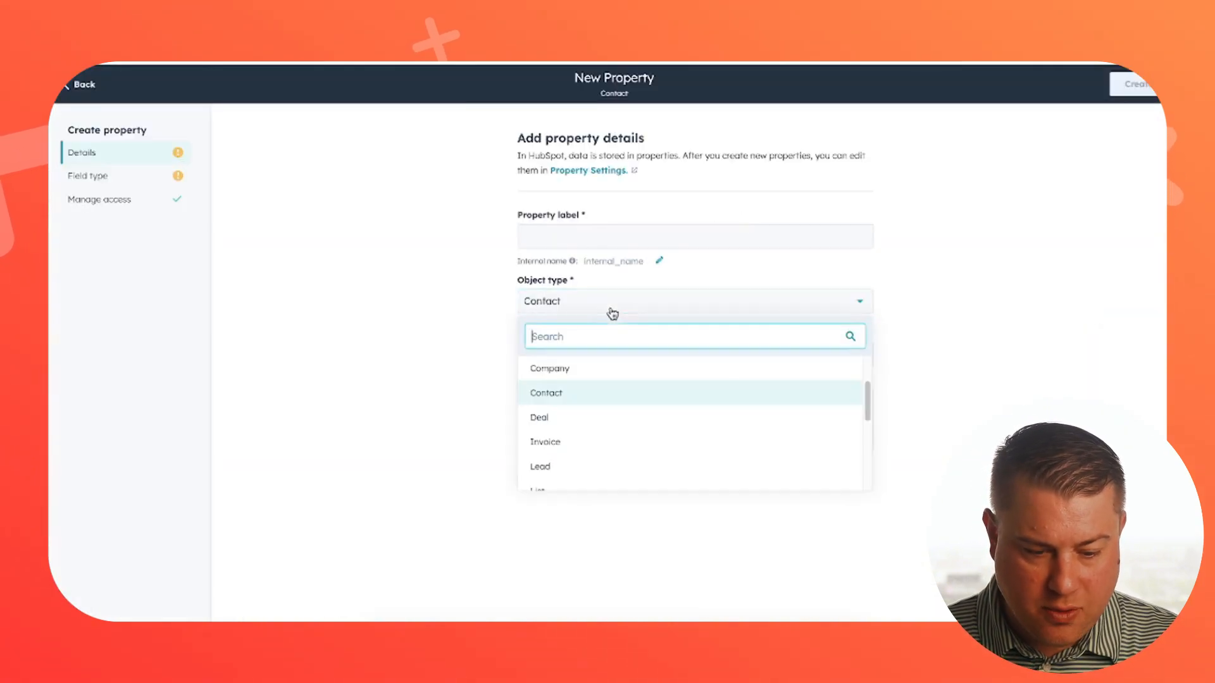
scroll(629, 404, "up", 1)
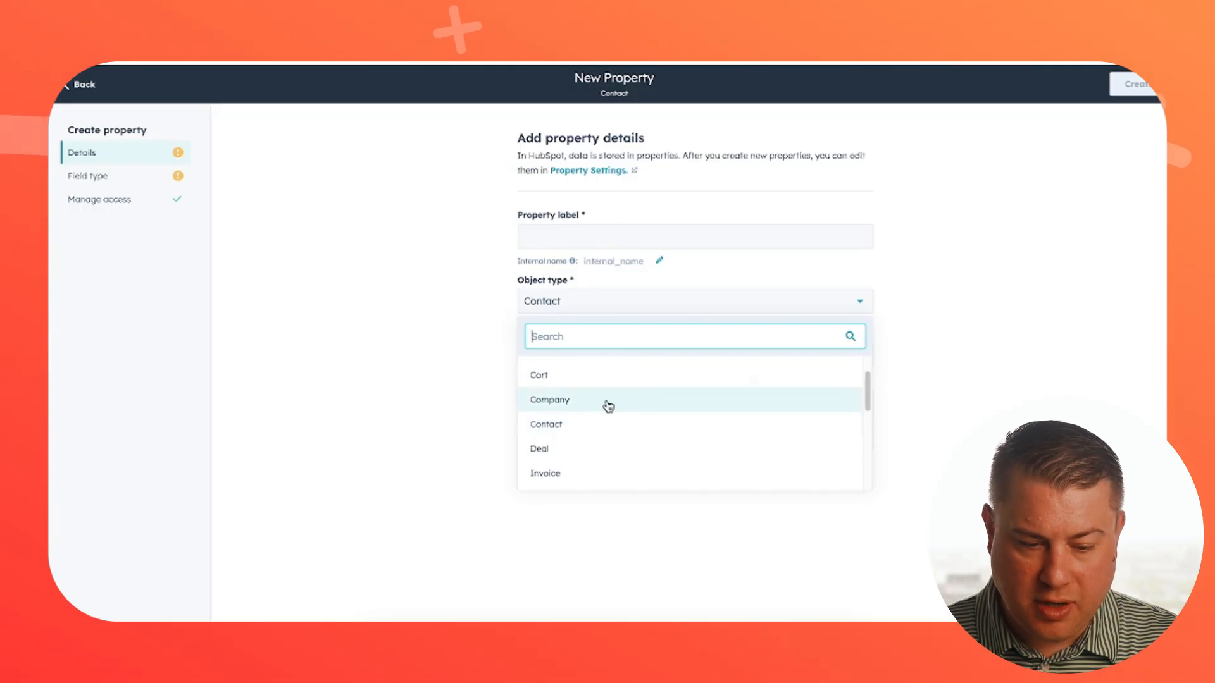
left_click(607, 405)
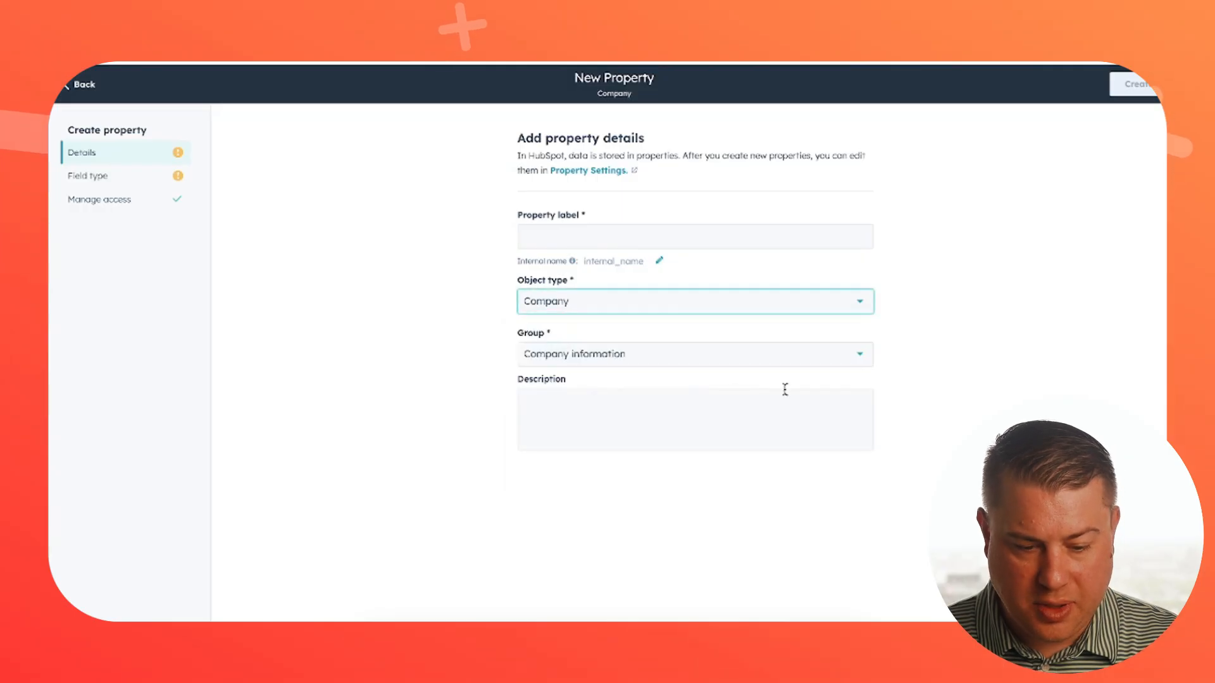
left_click(618, 238)
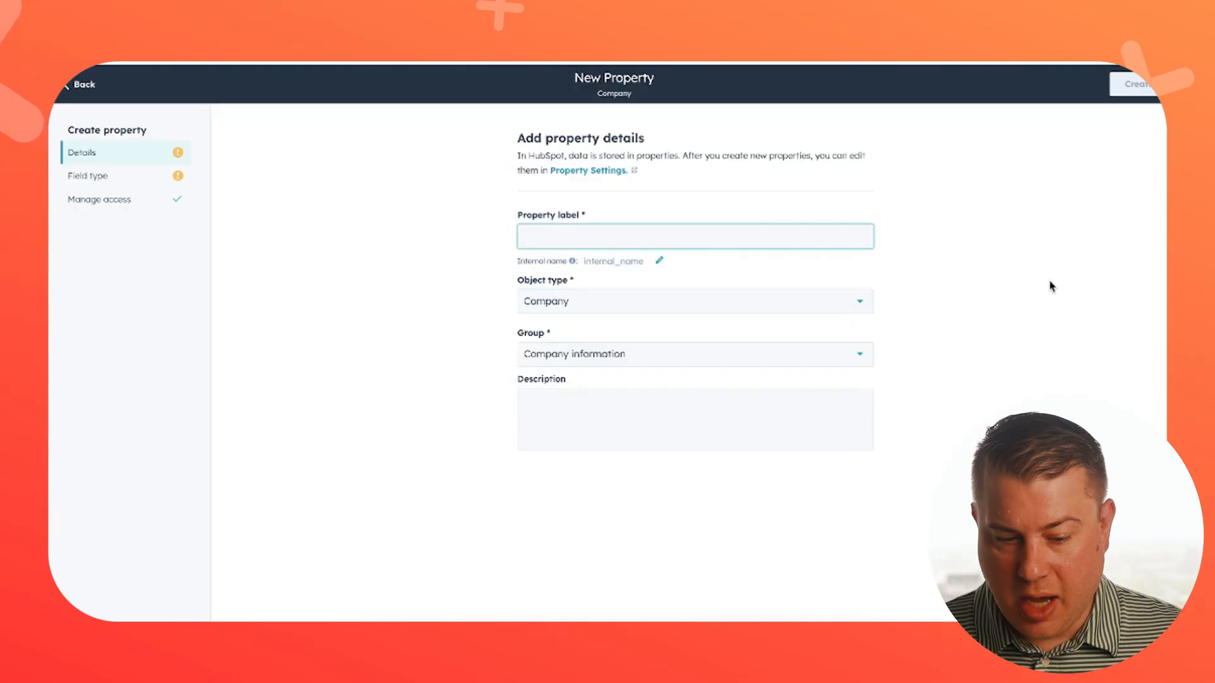
type("Comp")
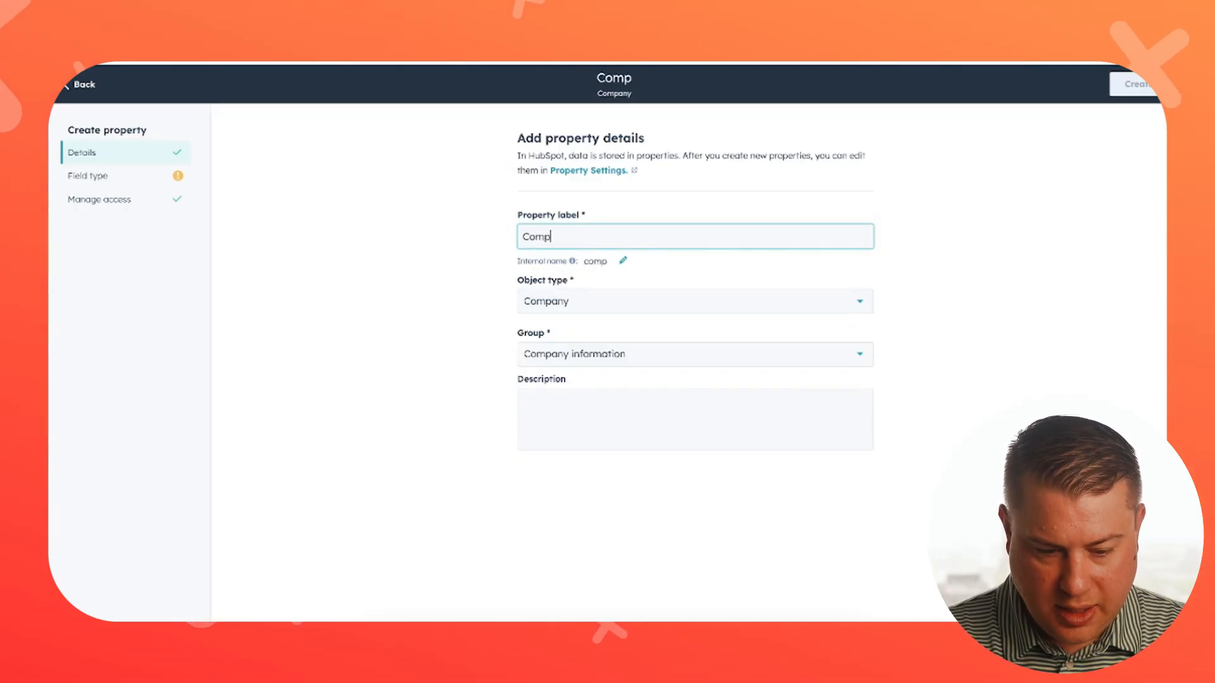
type("any Legal Structure")
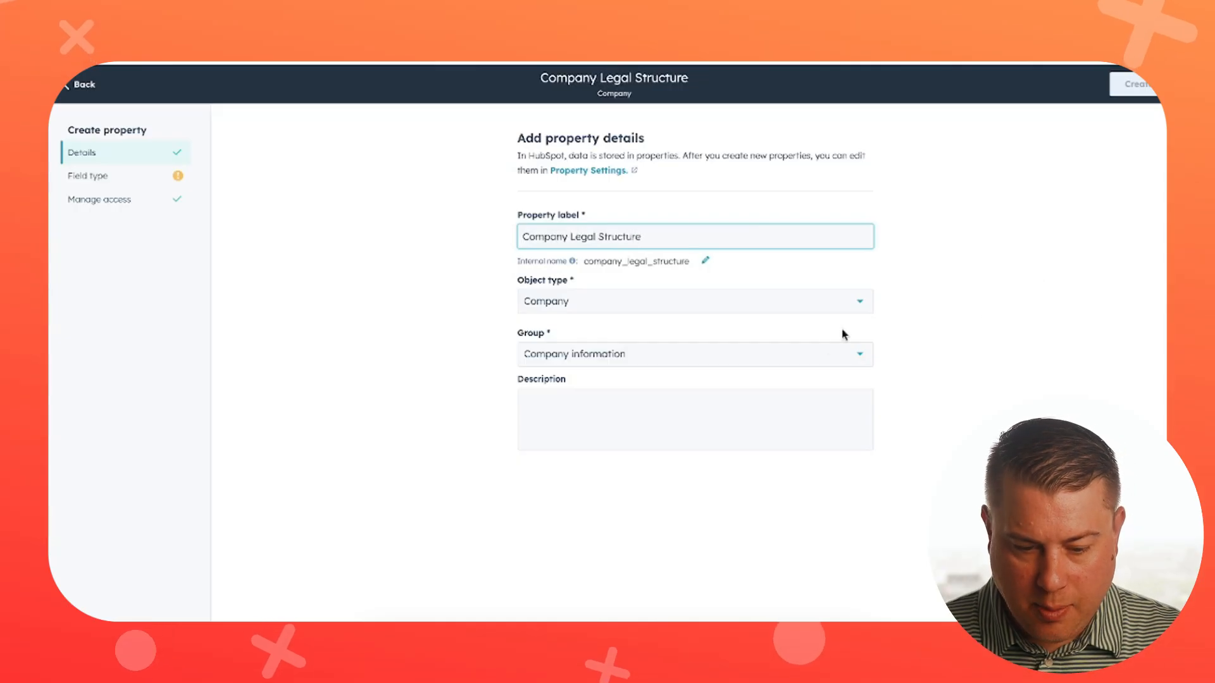
Assign the Company Legal Structure property to the [IP] Client Properties group
left_click(805, 358)
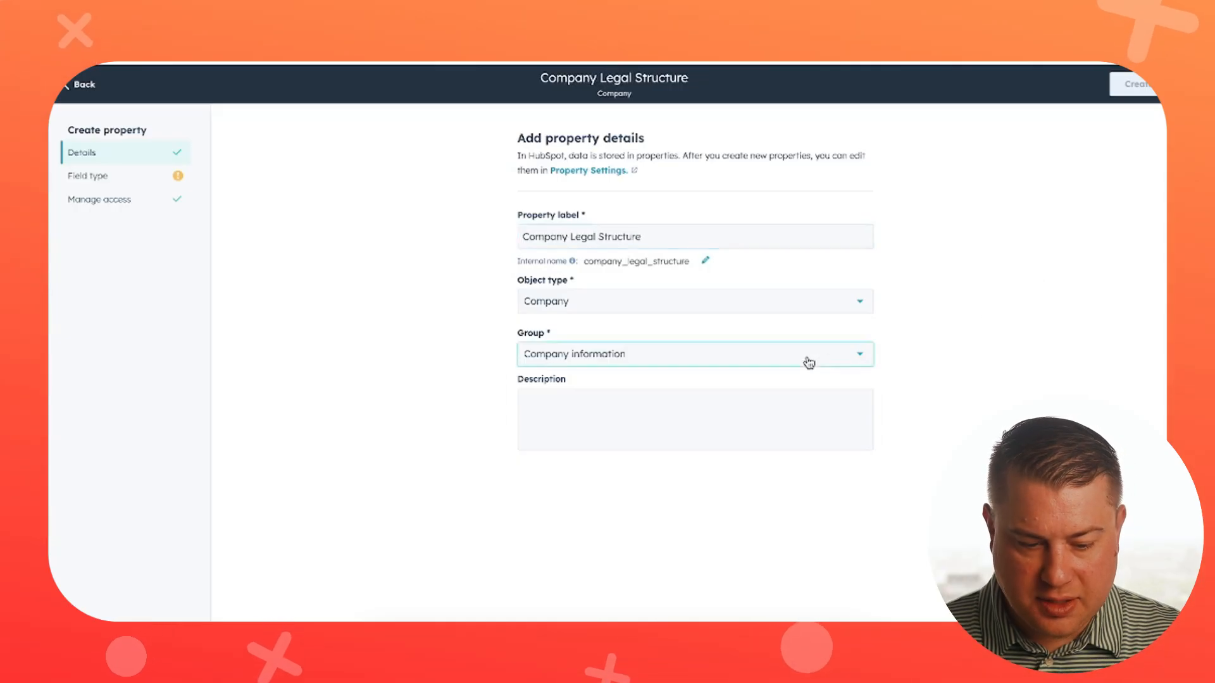
scroll(770, 429, "down", 5)
scroll(769, 434, "up", 1)
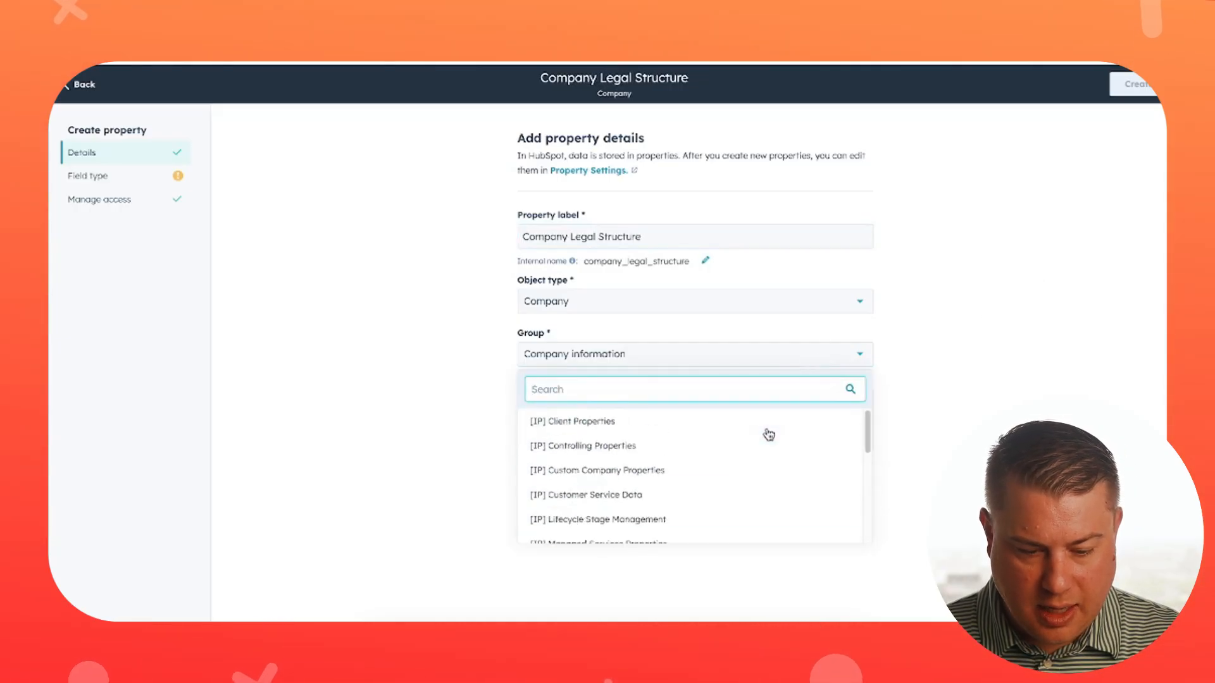
left_click(723, 424)
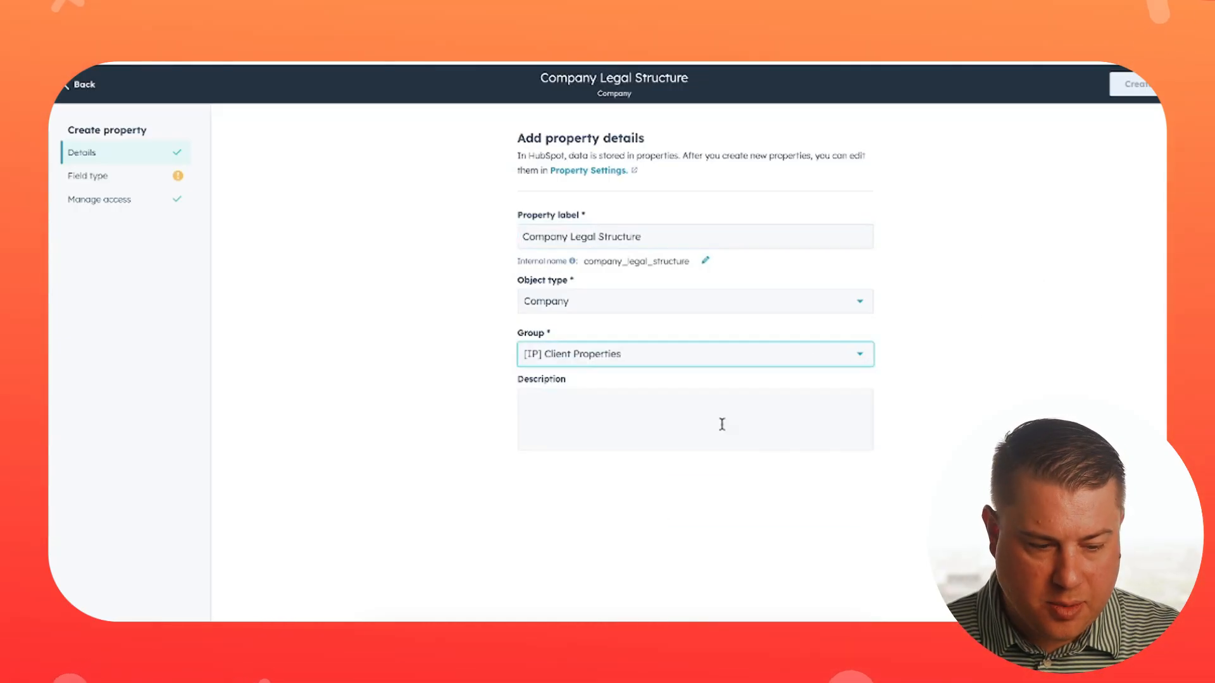
Set the Company Legal Structure property's field type to Dropdown select
left_click(154, 185)
left_click(560, 220)
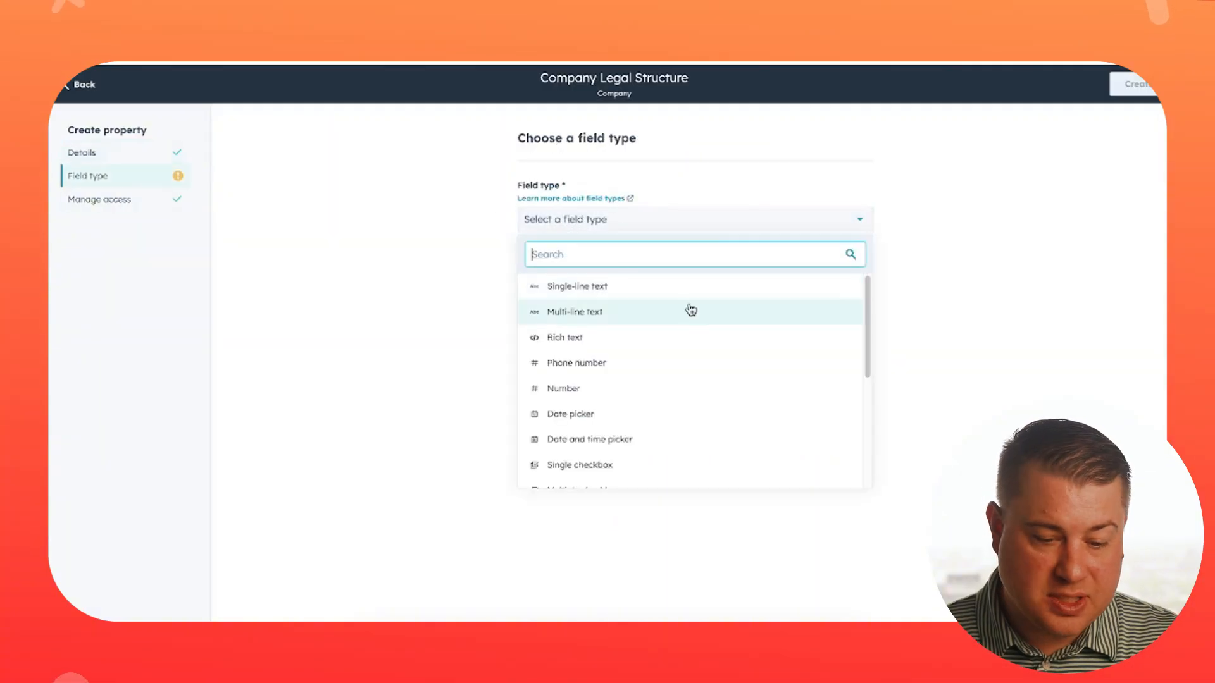
scroll(692, 345, "down", 3)
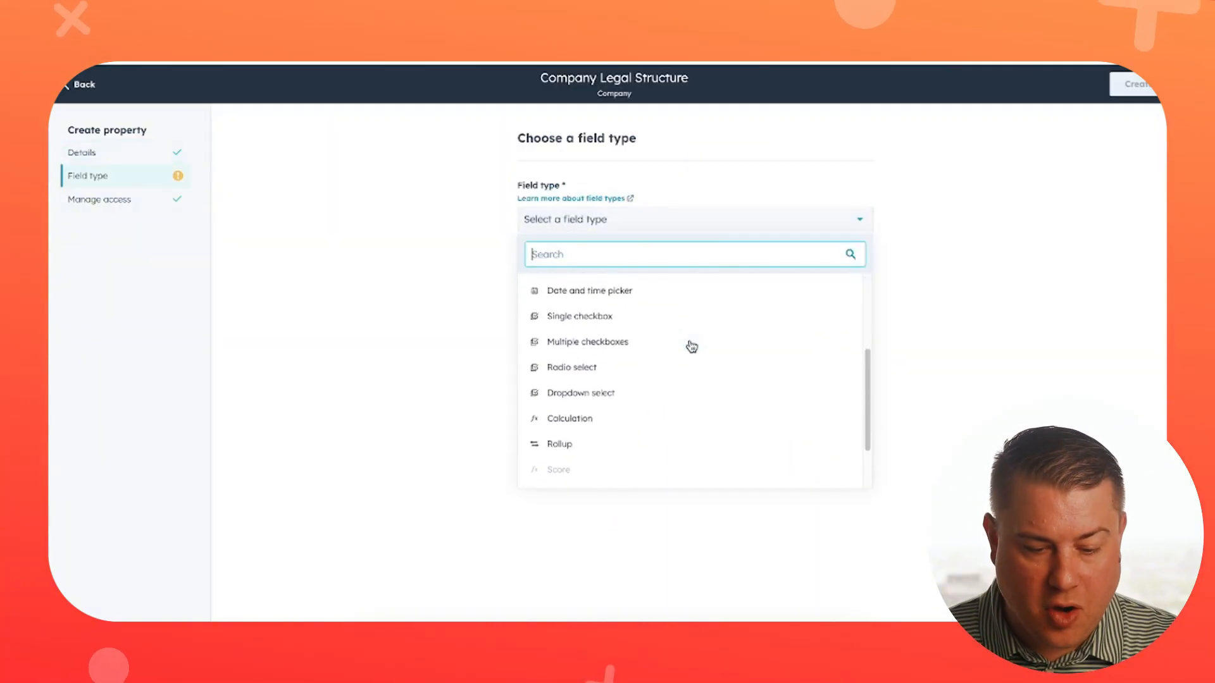
scroll(692, 344, "down", 1)
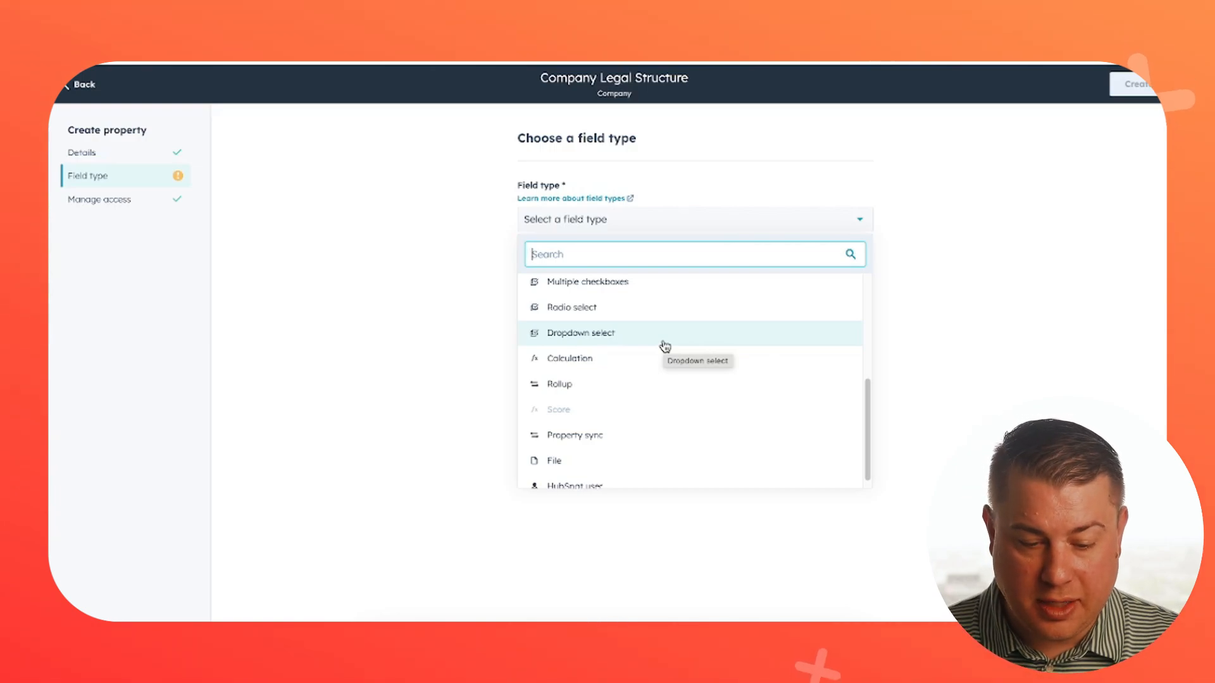
left_click(664, 346)
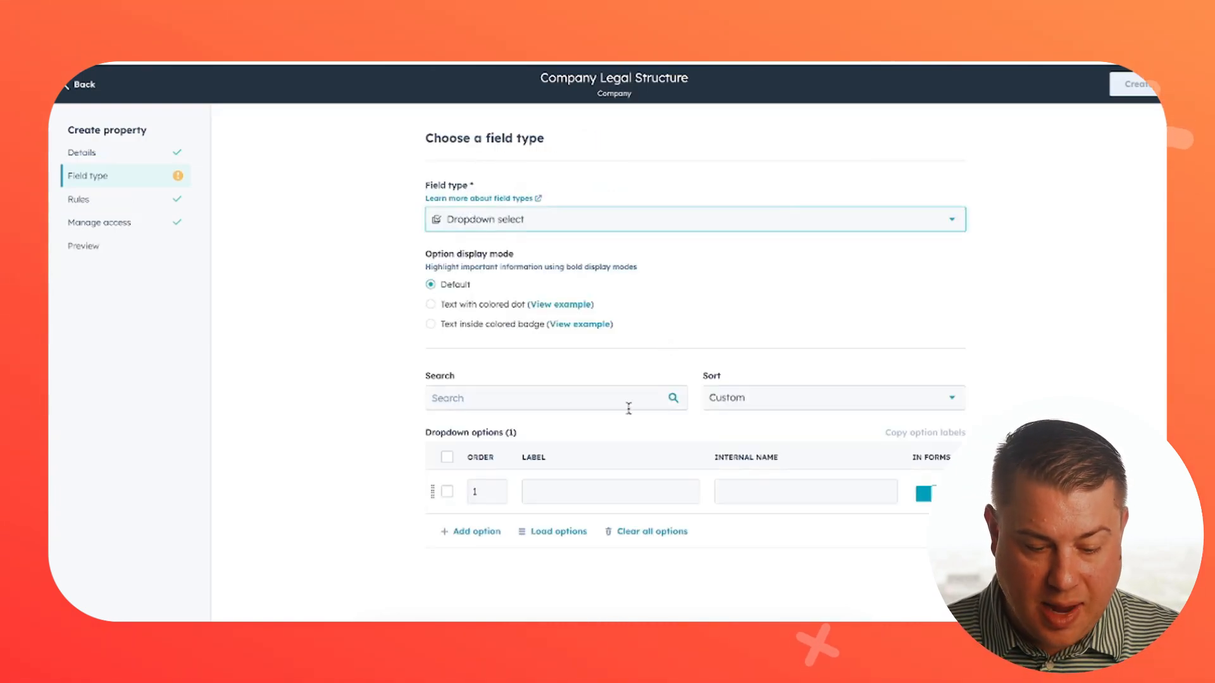
Enter S-Copr and C-Corp as the first two dropdown option labels
left_click(652, 482)
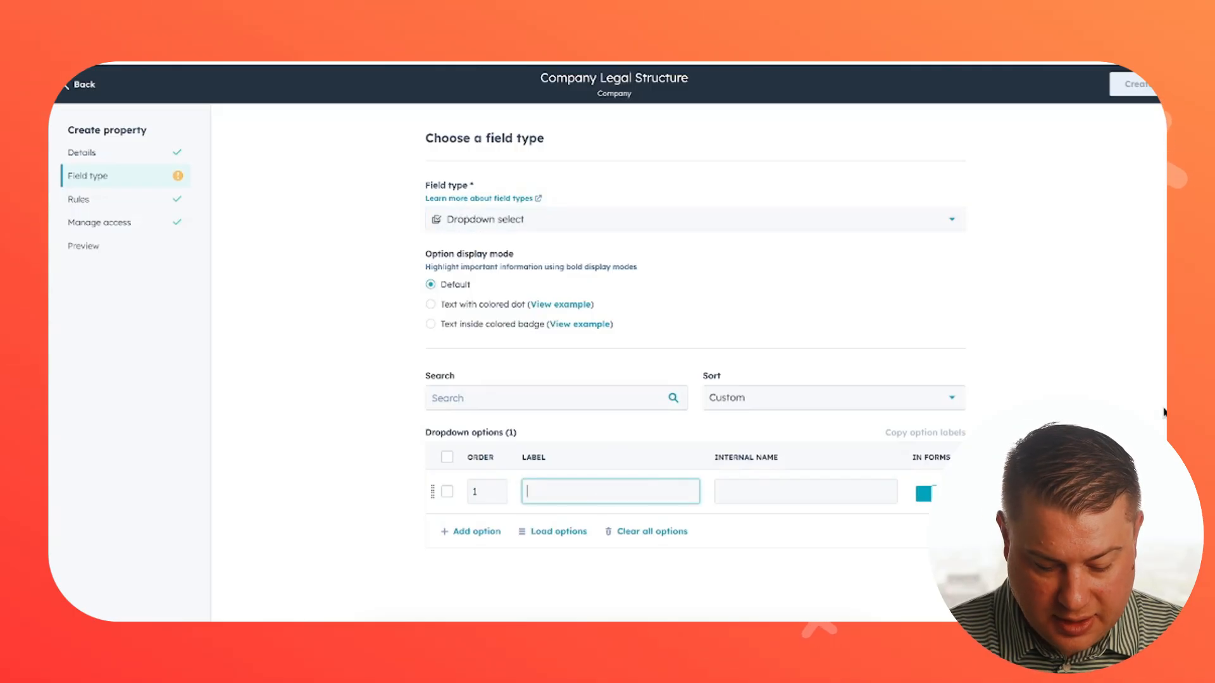
type("S-Copr")
key("Return")
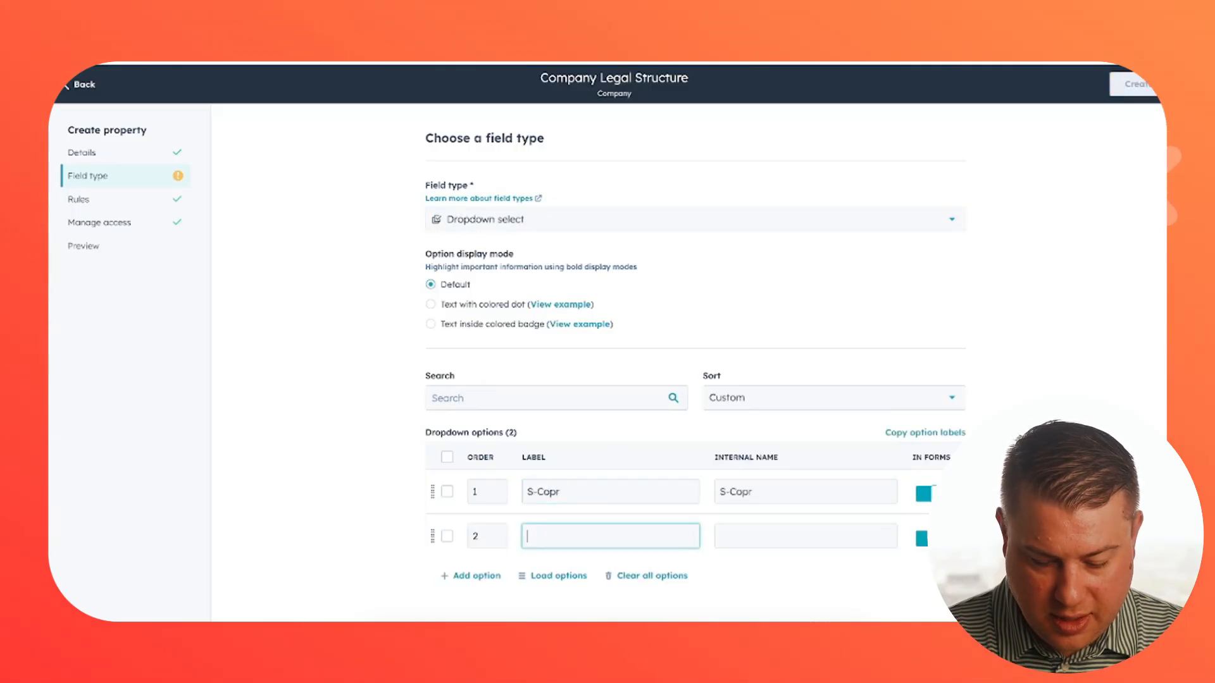
type("C-Corp")
key("Return")
Add Sole Prop and LLC as the third and fourth dropdown options, followed by an empty option row
type("Slo")
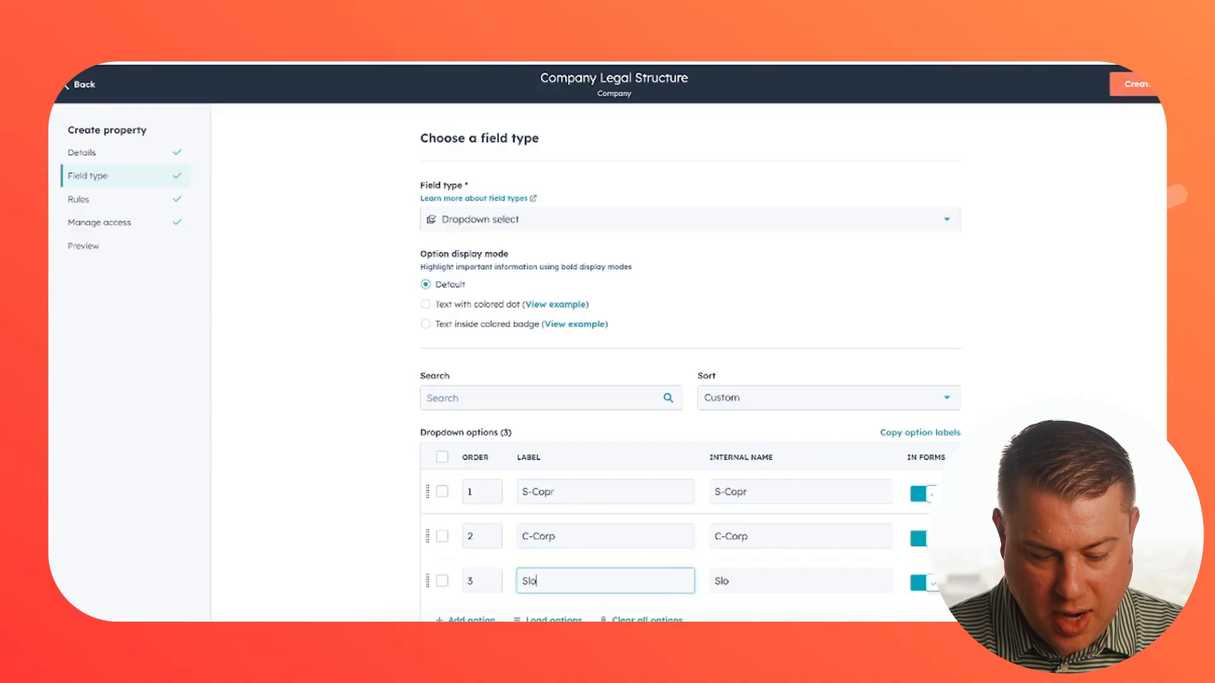
type("e")
key("BackSpace")
key("BackSpace")
key("BackSpace")
type("ole Prop")
key("Return")
type("LL")
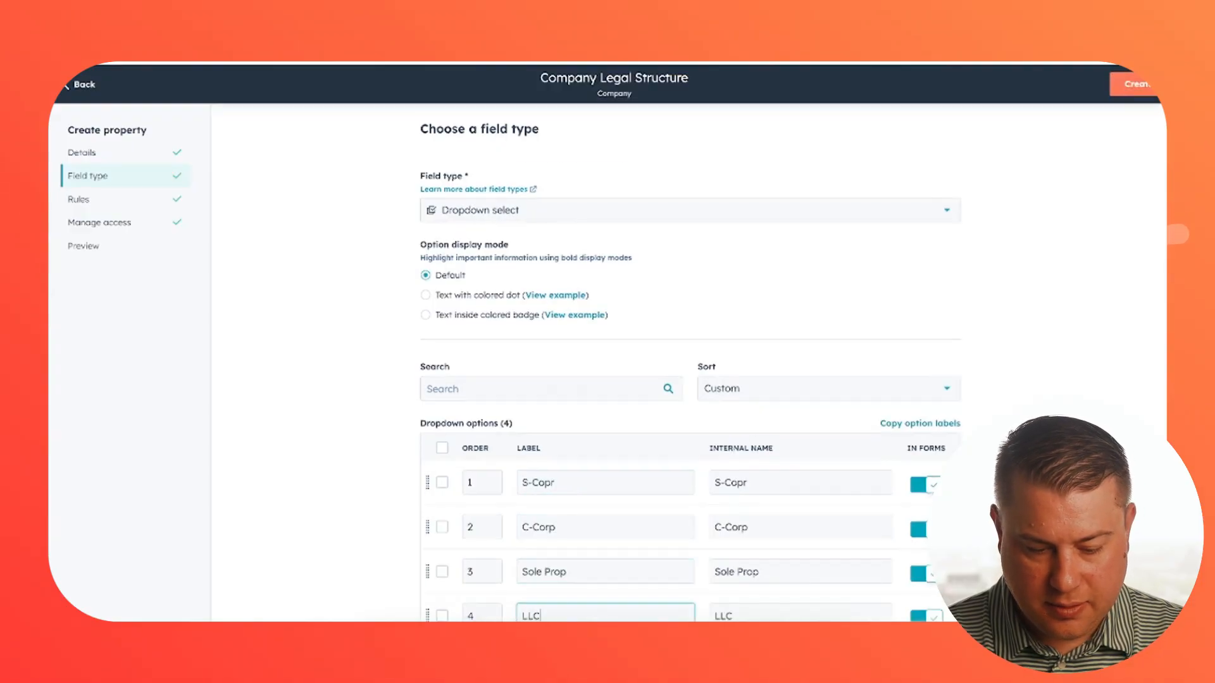
type("C")
key("Return")
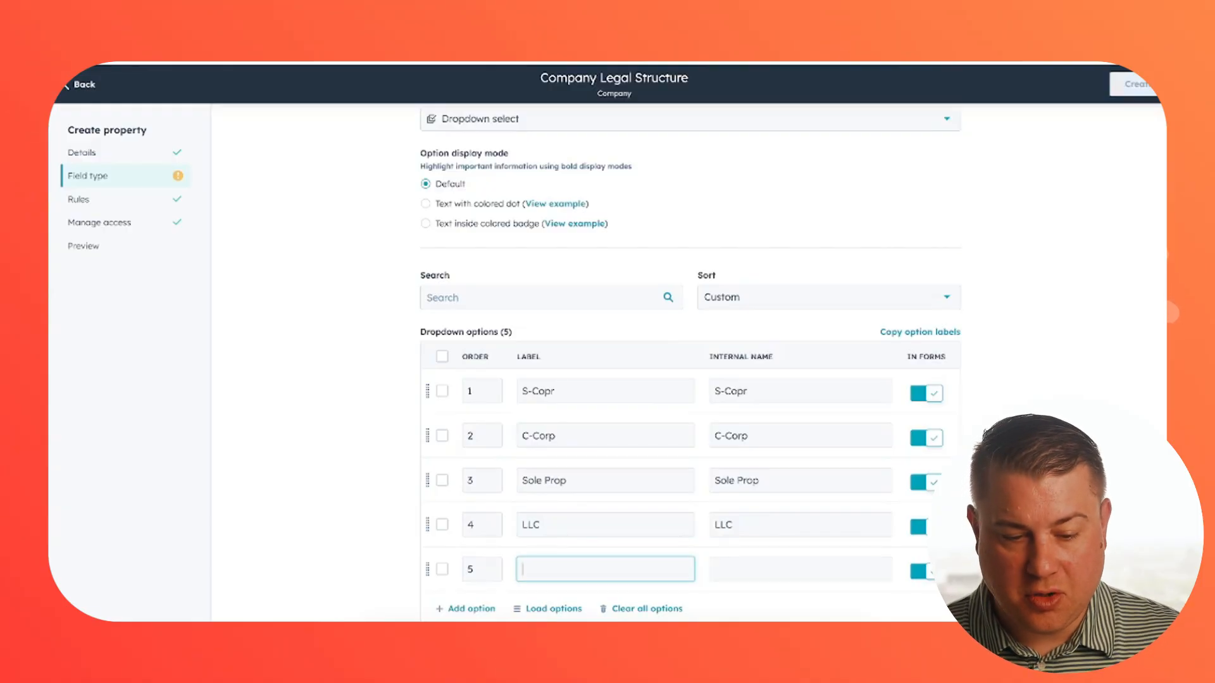
scroll(981, 303, "up", 2)
scroll(981, 304, "down", 2)
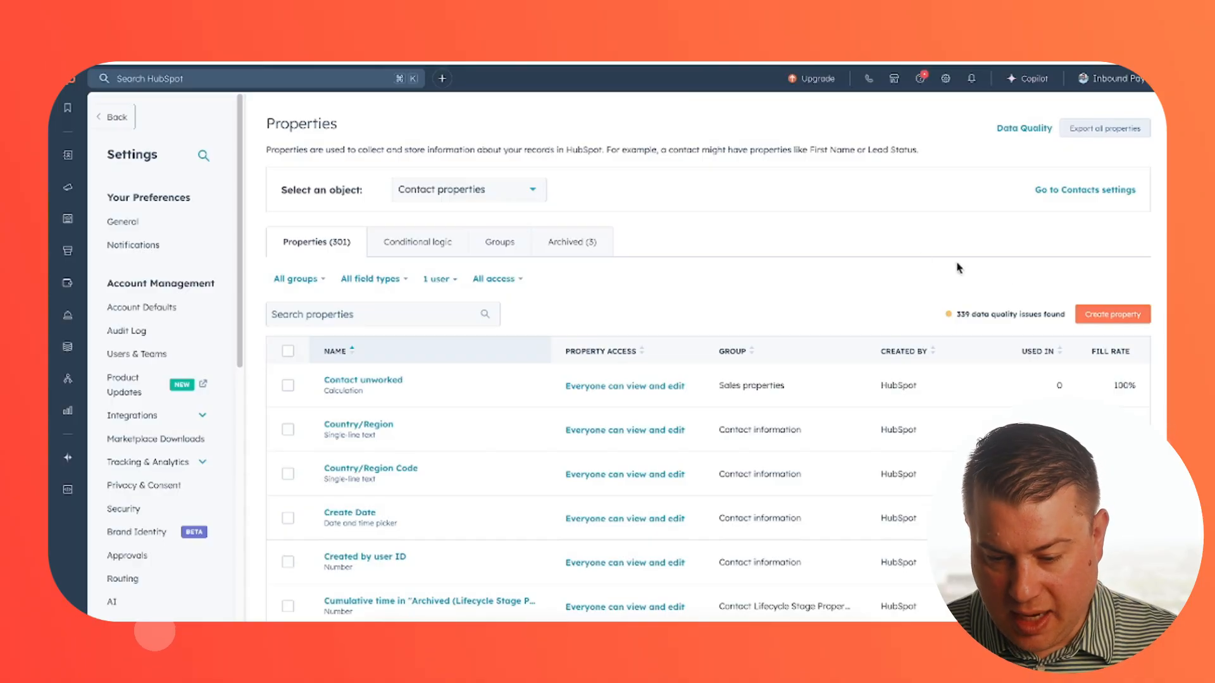
Start another new contact property with the placeholder label rtrtrtr
left_click(1100, 317)
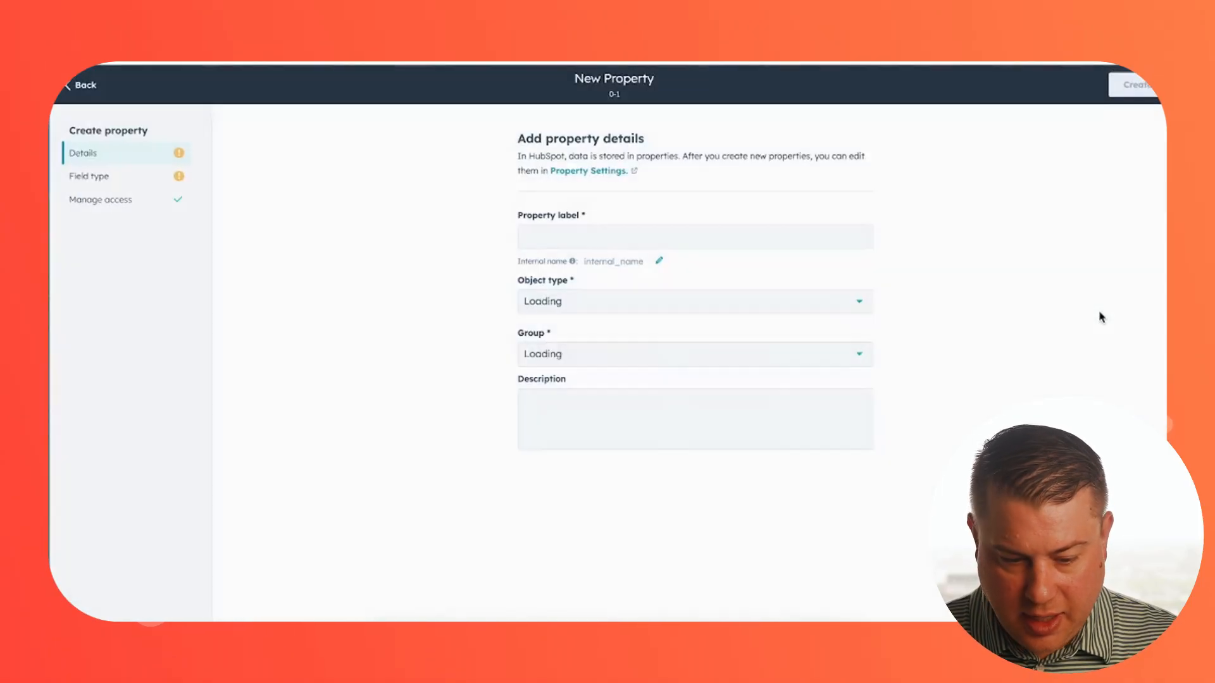
left_click(612, 238)
type("rtrtrtr")
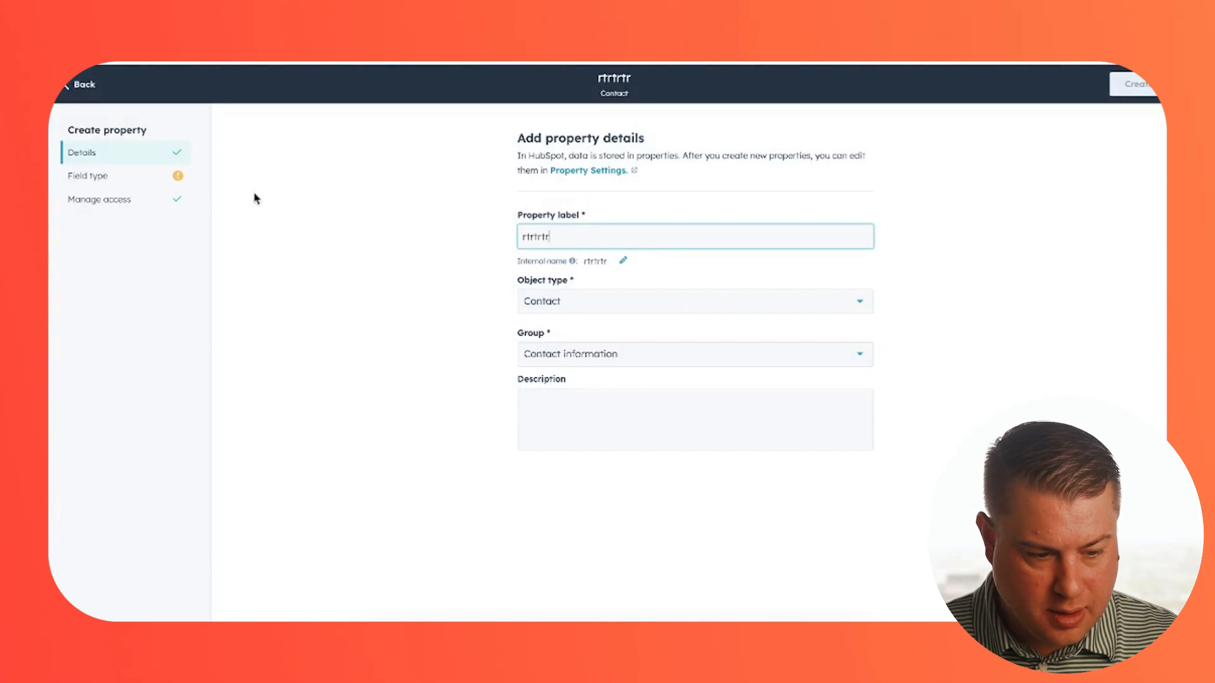
Search the field types for sync and choose Property sync for the placeholder property
left_click(88, 176)
left_click(548, 222)
type("synxc")
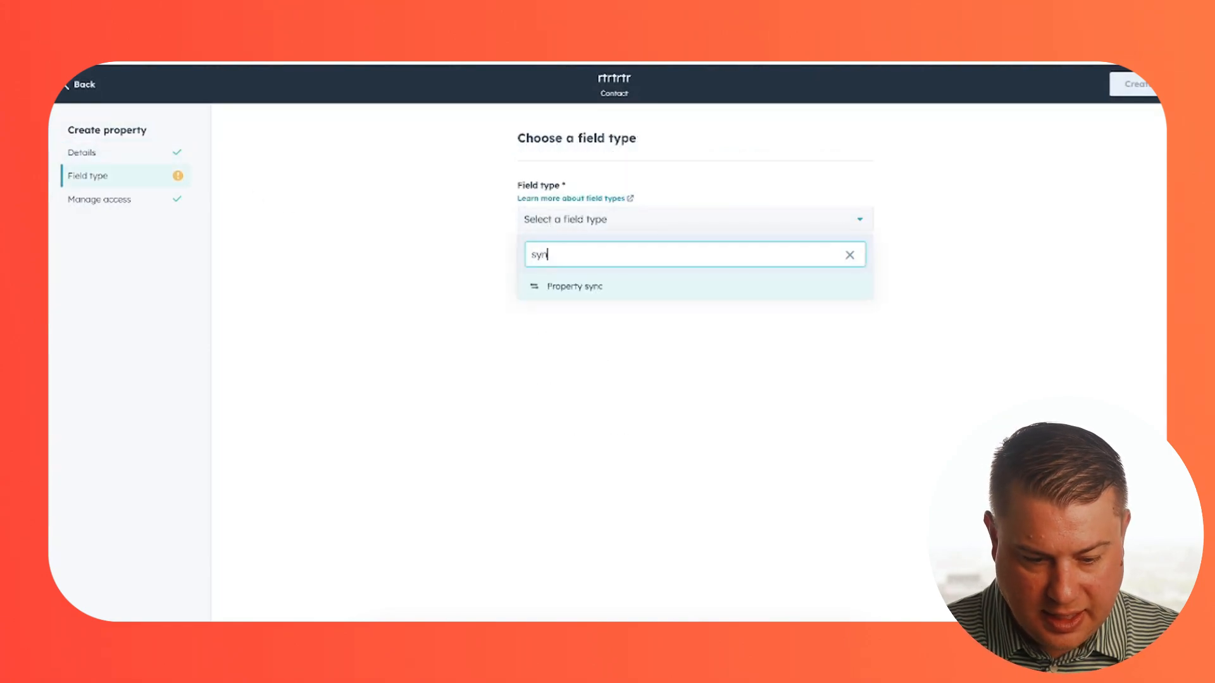
key("BackSpace")
key("BackSpace")
key("Return")
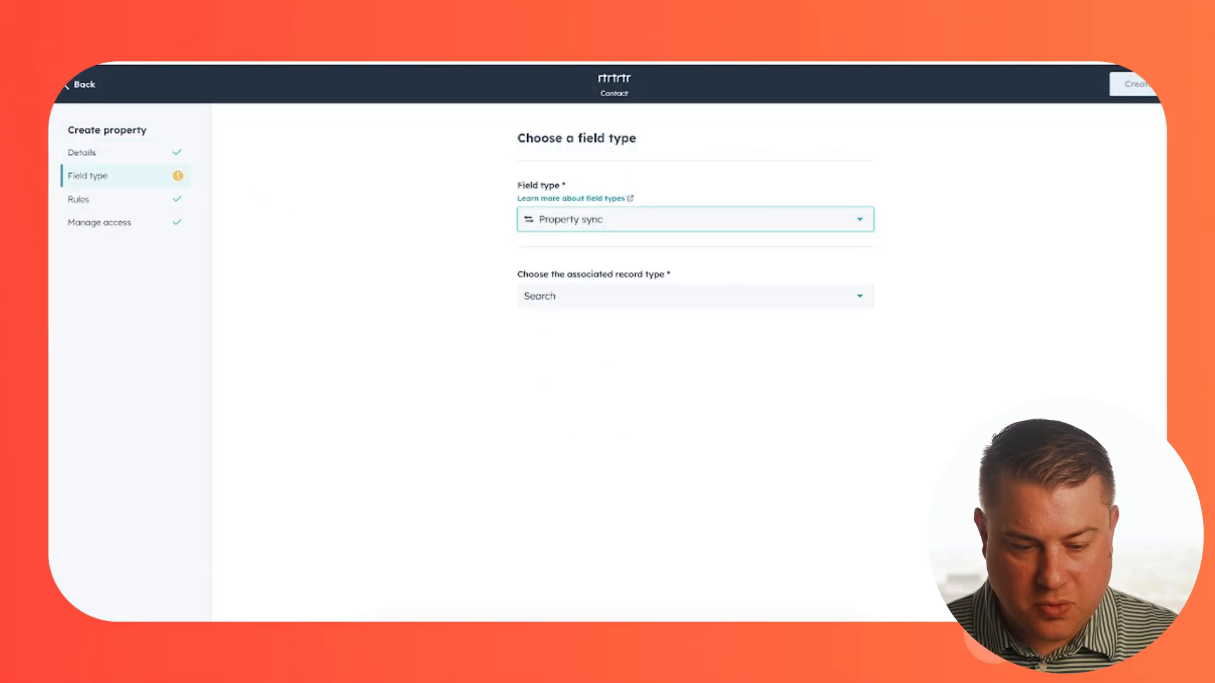
Set the sync source to the associated Company record's [IP] Company Engagement Score property, and leave the property editor without creating it
left_click(598, 295)
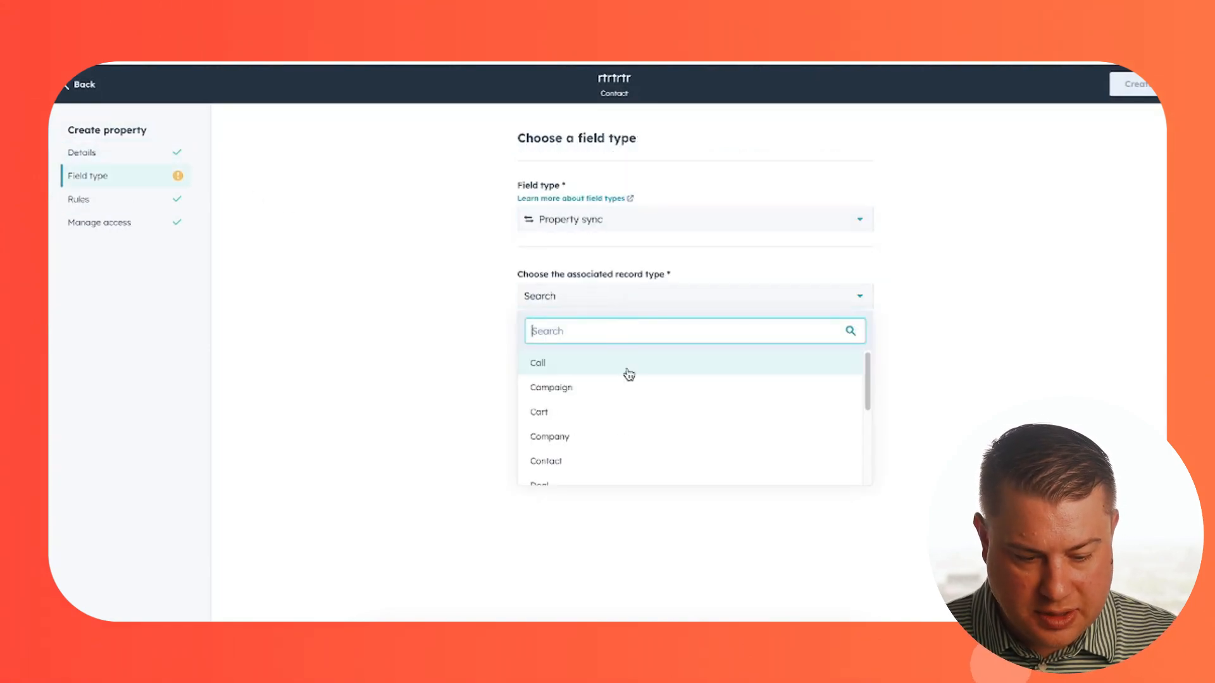
left_click(615, 436)
left_click(625, 353)
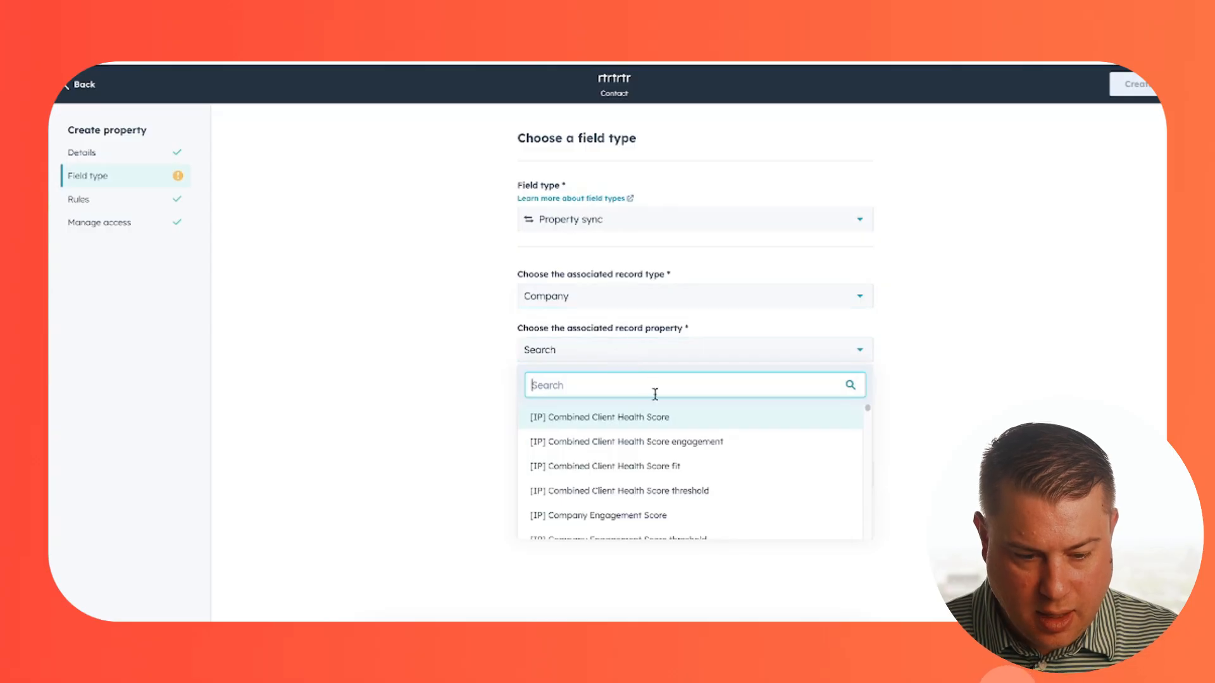
left_click(609, 515)
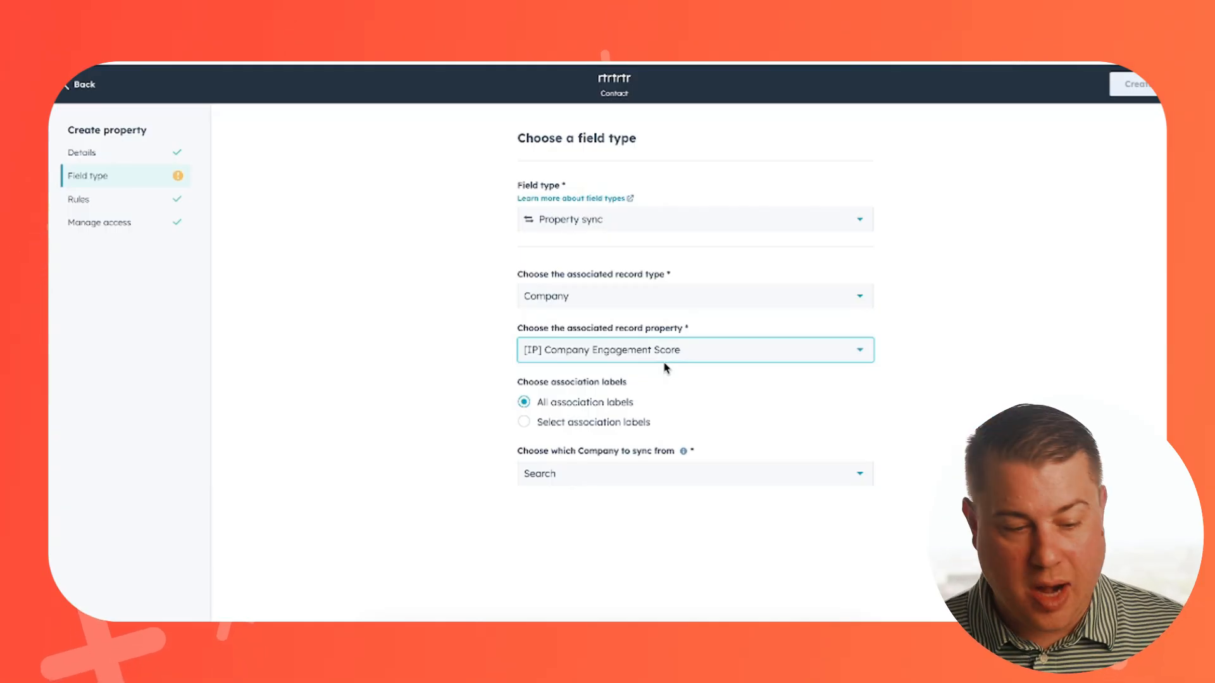
left_click(81, 84)
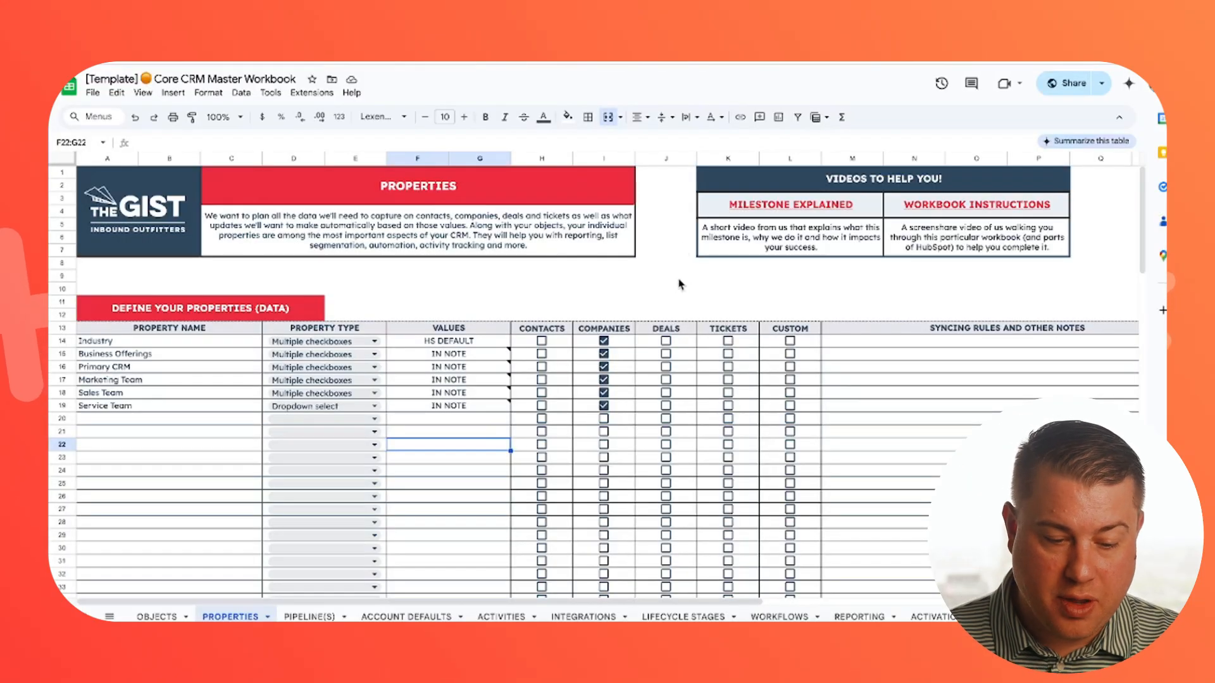
In the Core CRM Master Workbook spreadsheet, review the listed property names from Industry to Service Team and the value entry for Industry
left_click(678, 277)
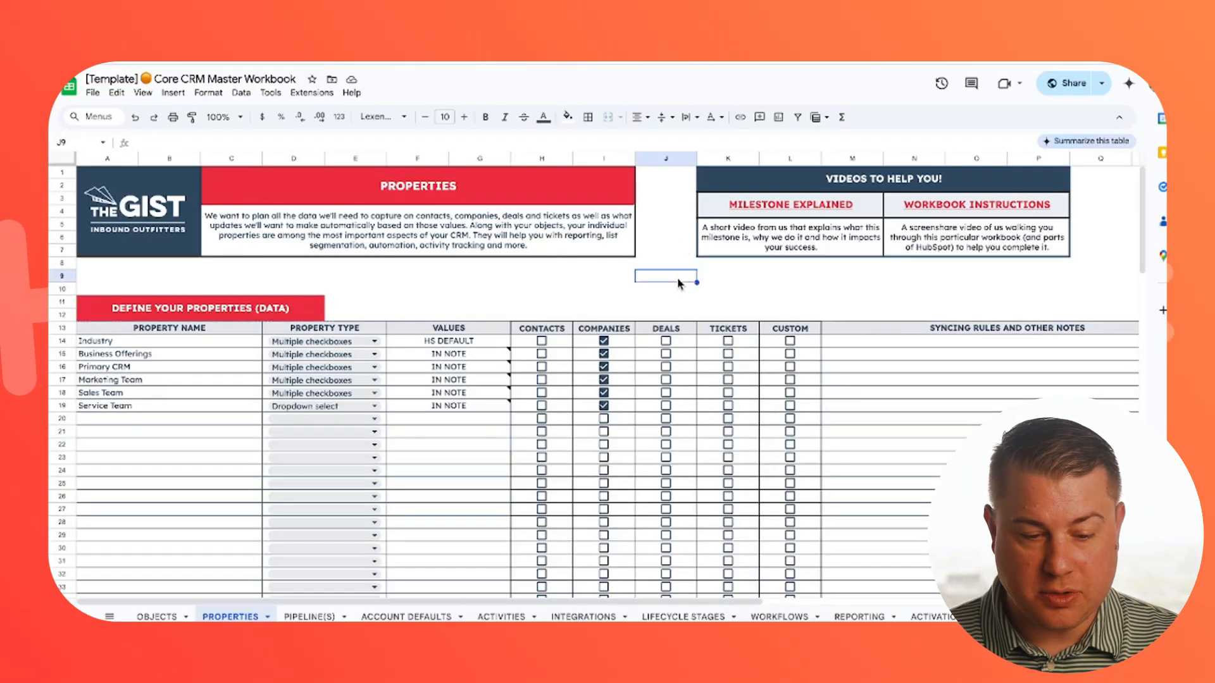
left_click(666, 210)
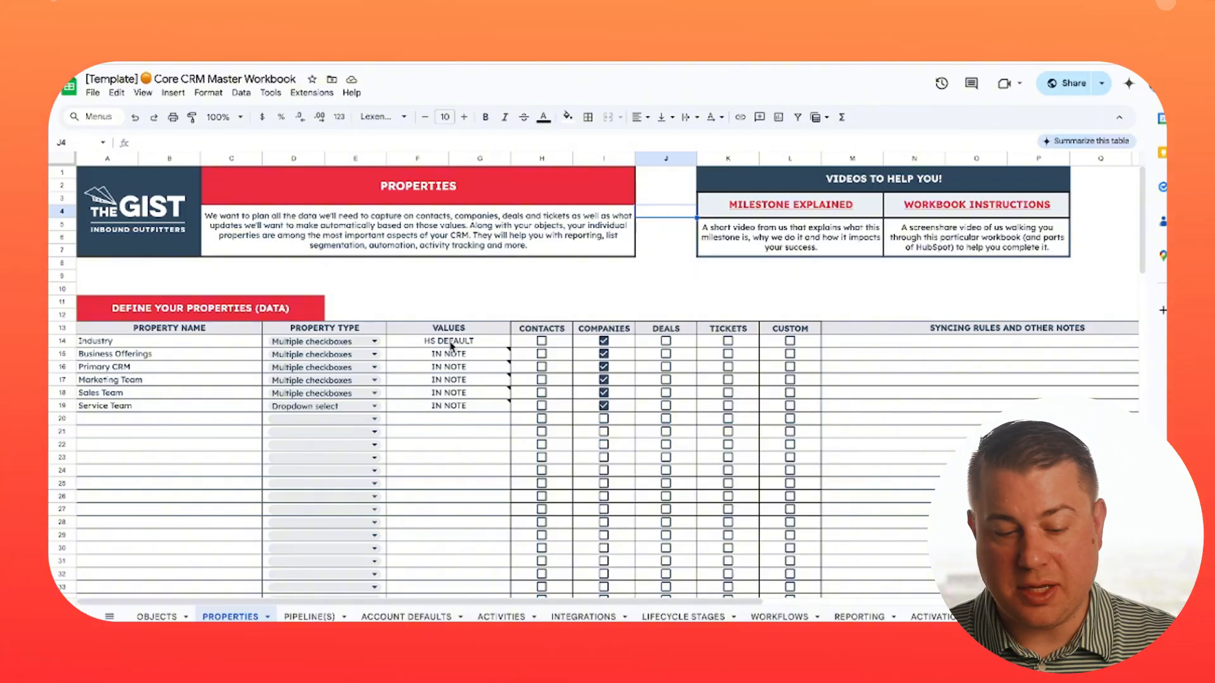
left_click(206, 346)
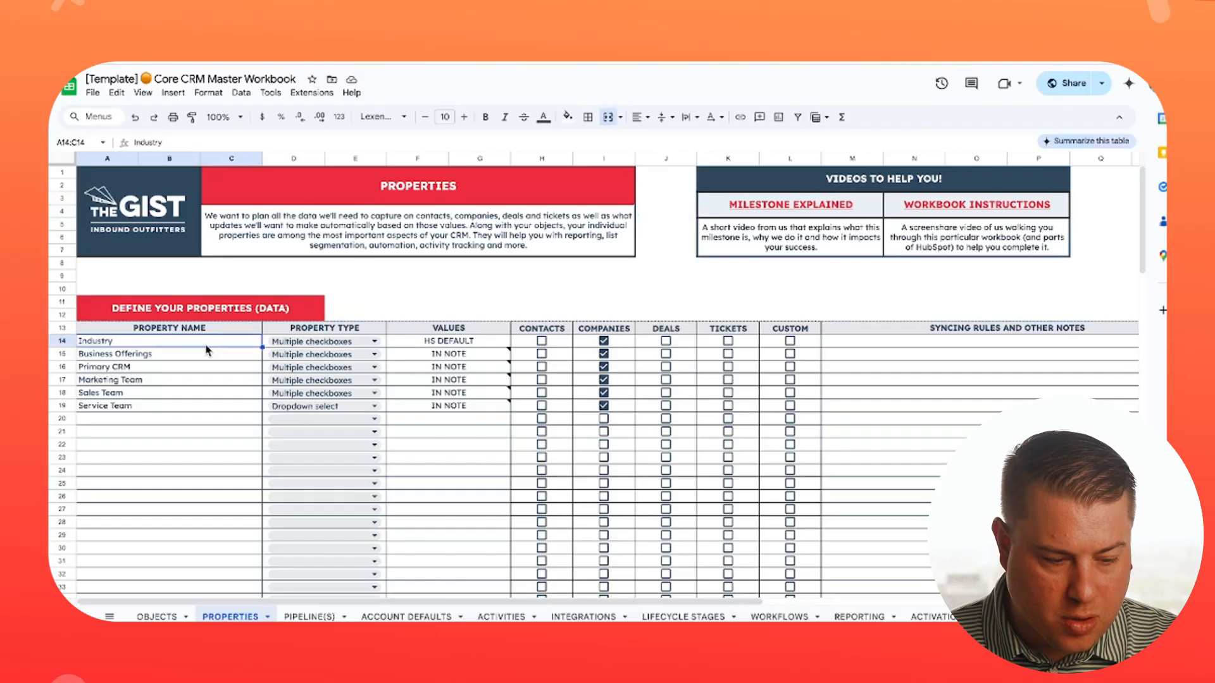
left_click(169, 356)
left_click(172, 368)
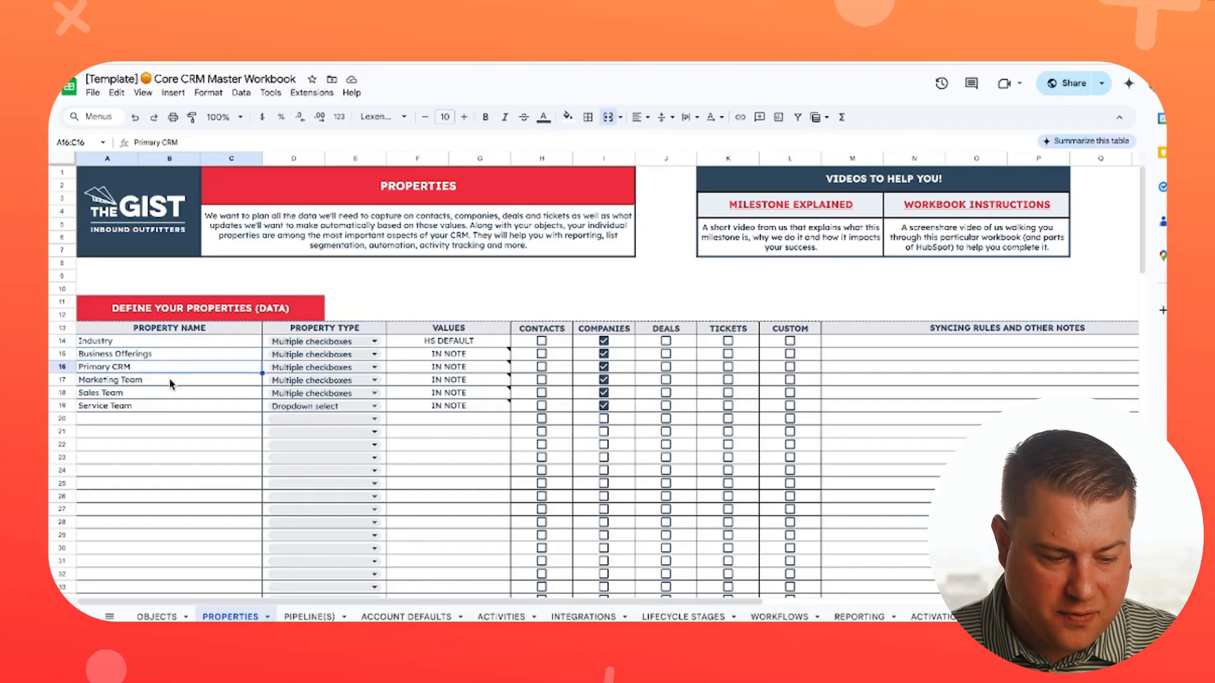
left_click(167, 381)
left_click(163, 396)
left_click(167, 408)
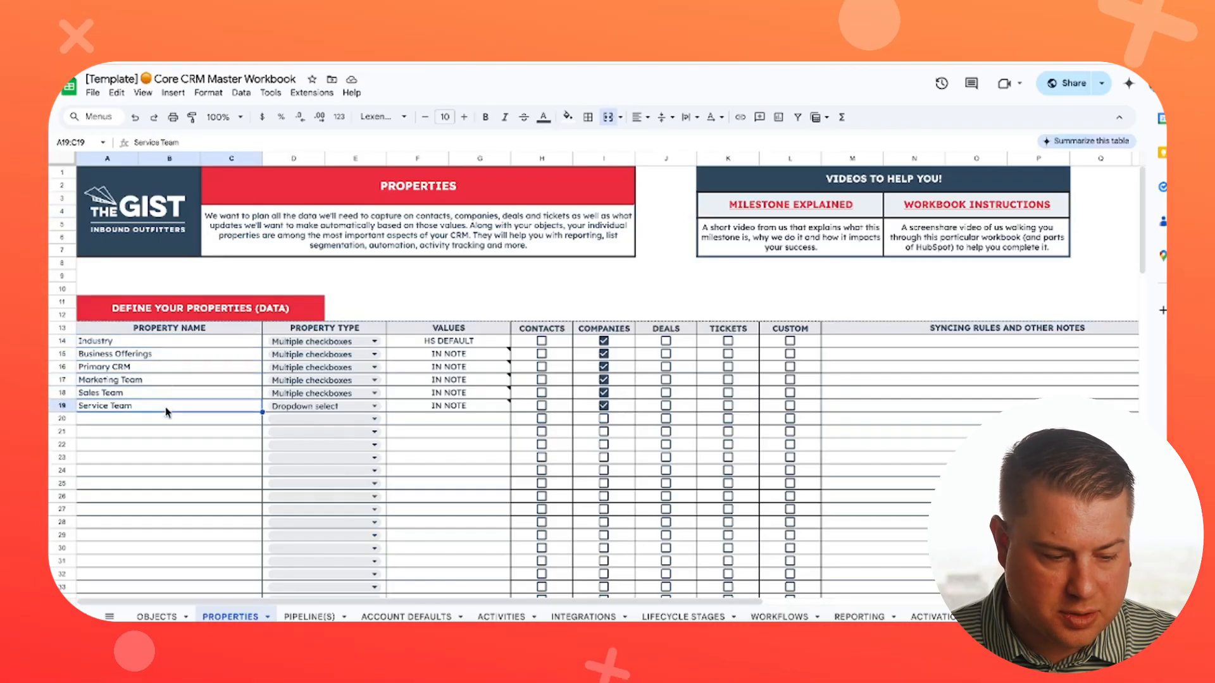
left_click(159, 345)
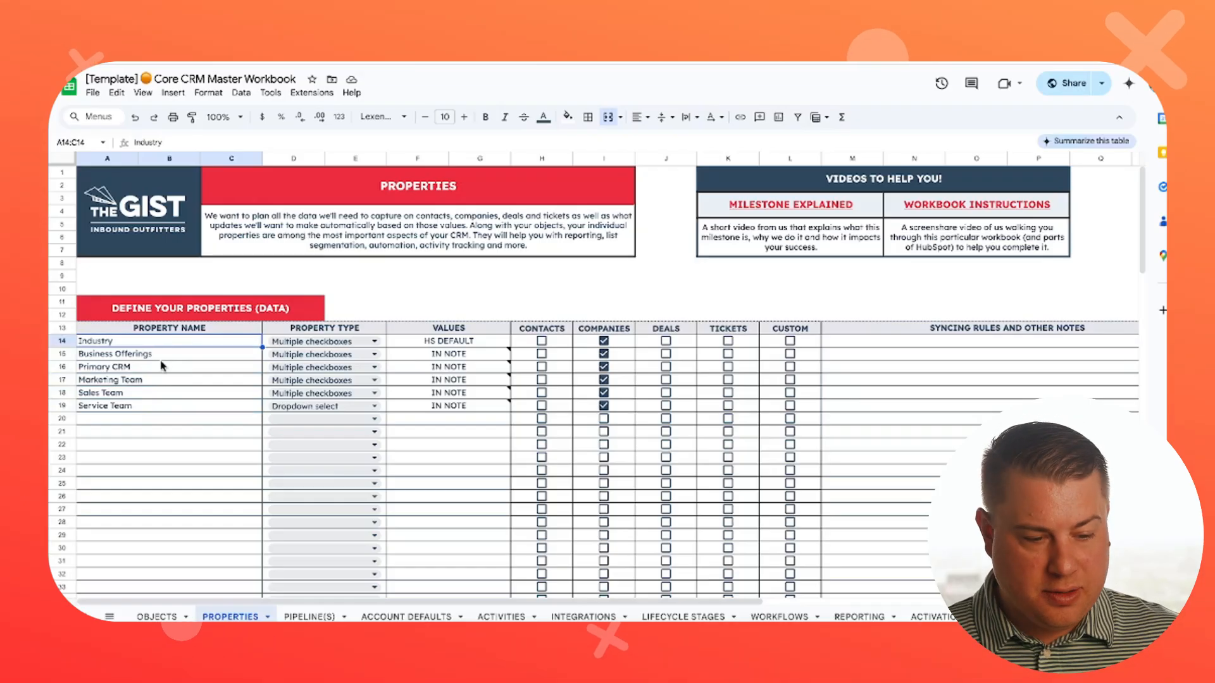
left_click(428, 345)
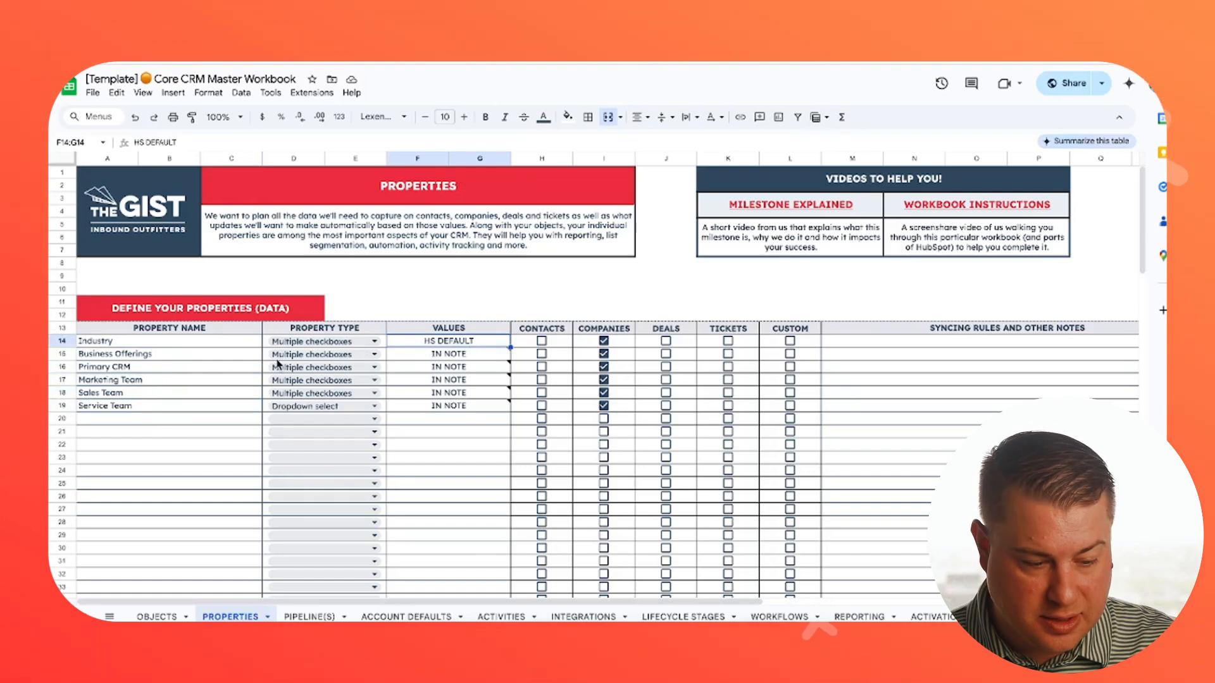
Read the value notes attached to the Business Offerings and Primary CRM properties in the property plan
left_click(239, 360)
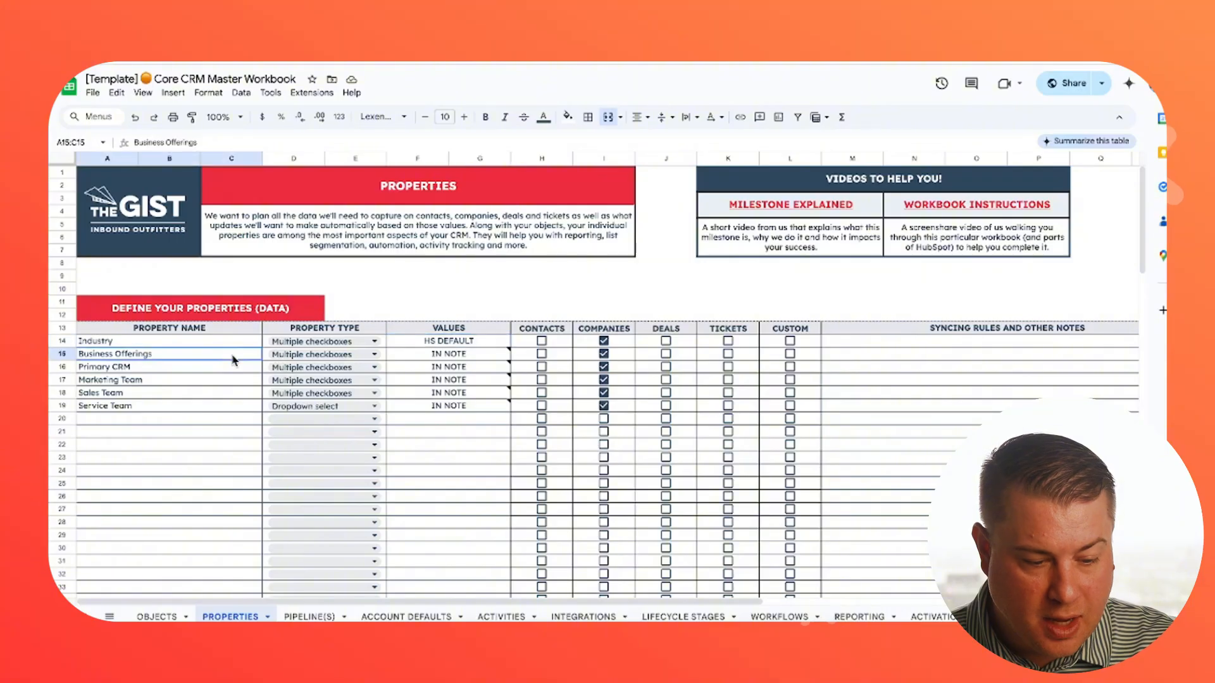
left_click(438, 357)
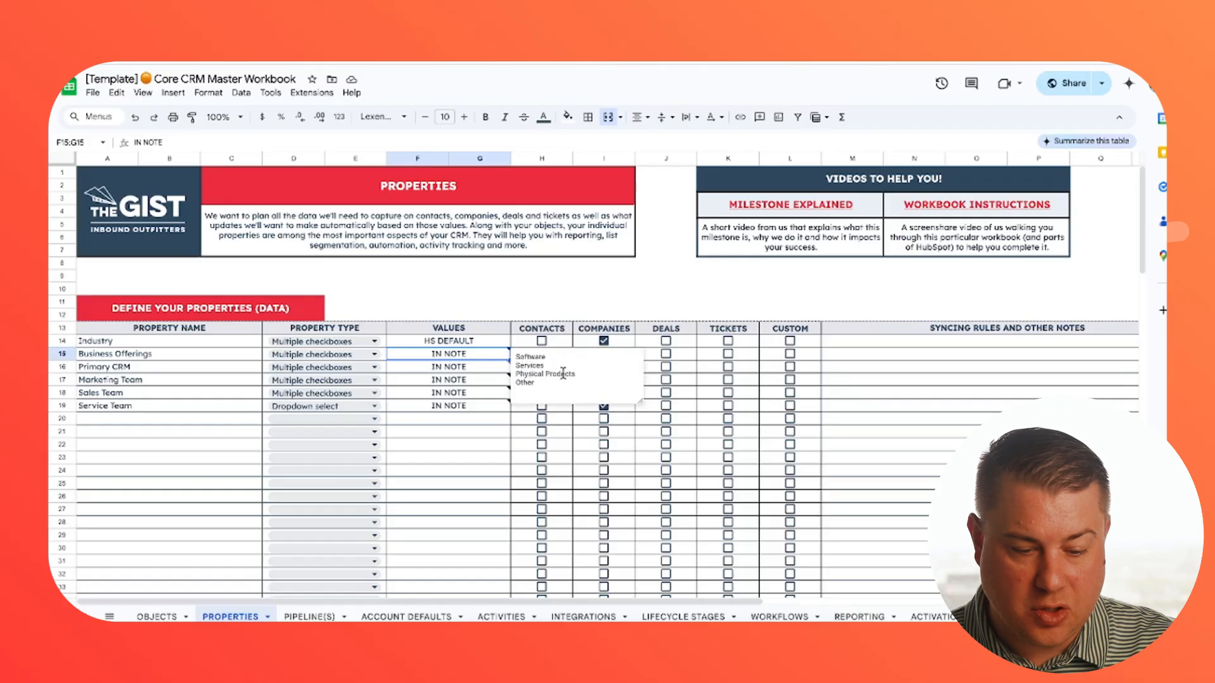
left_click(470, 369)
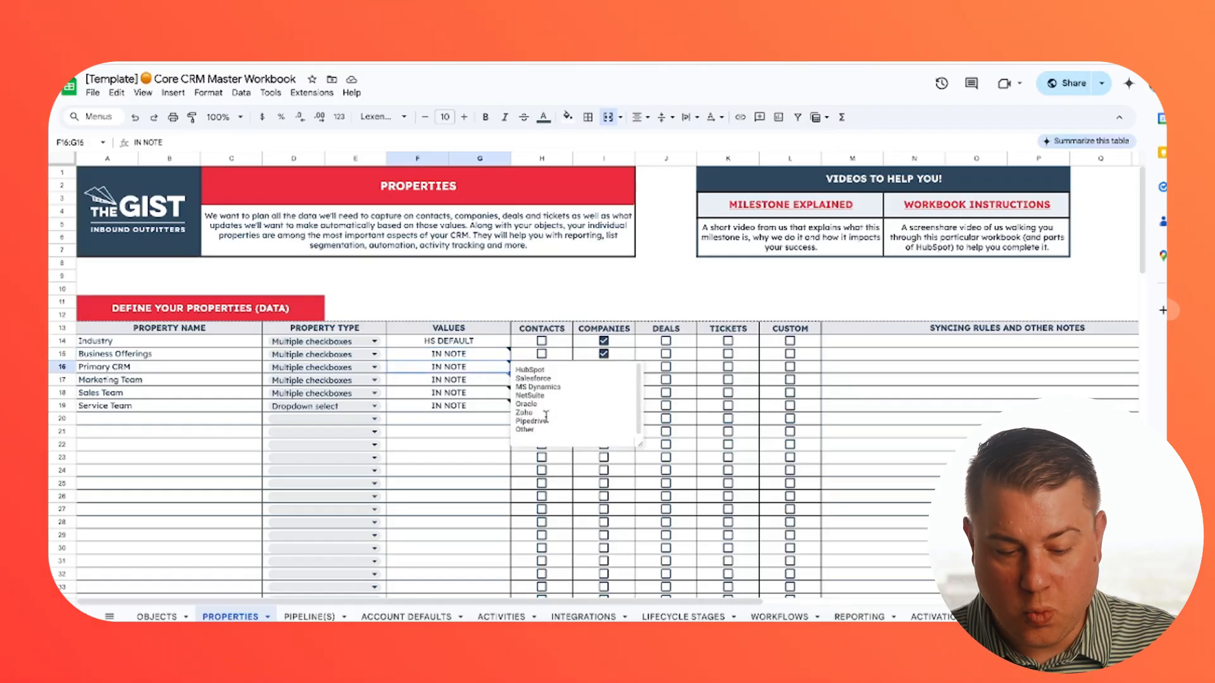
Examine the options in the Marketing Team property's value note, including 1099 Contractor(s) and Marketing Agency, and close the note
left_click(449, 381)
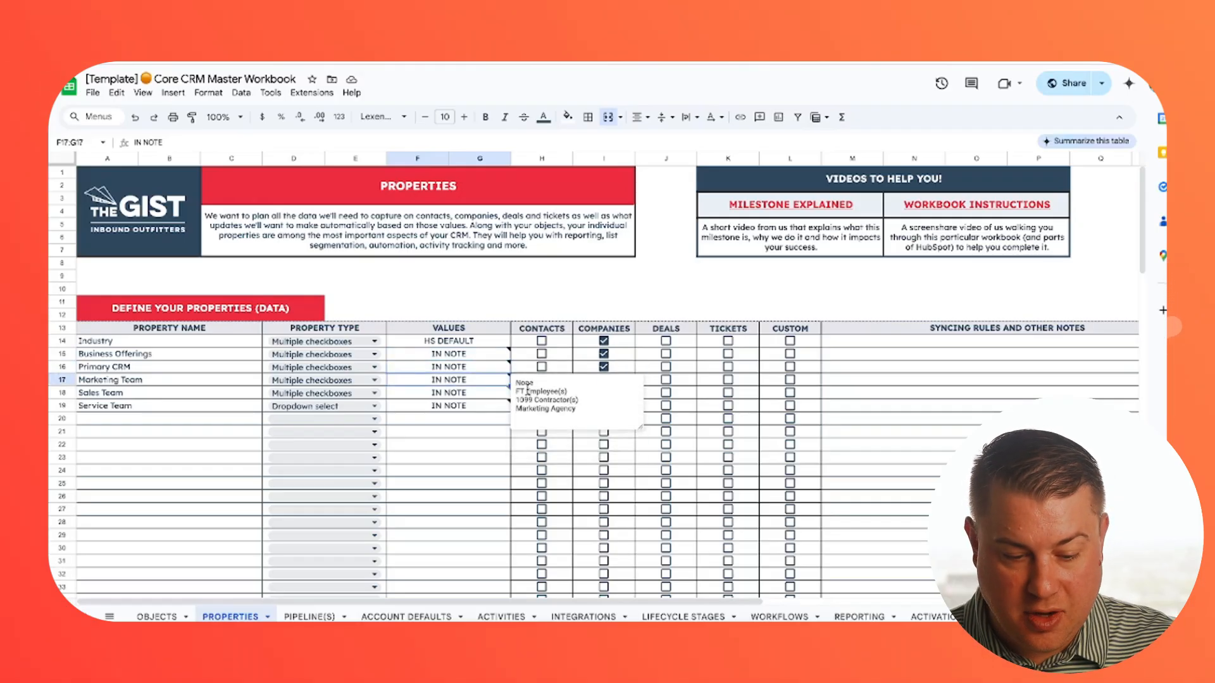
double_click(547, 400)
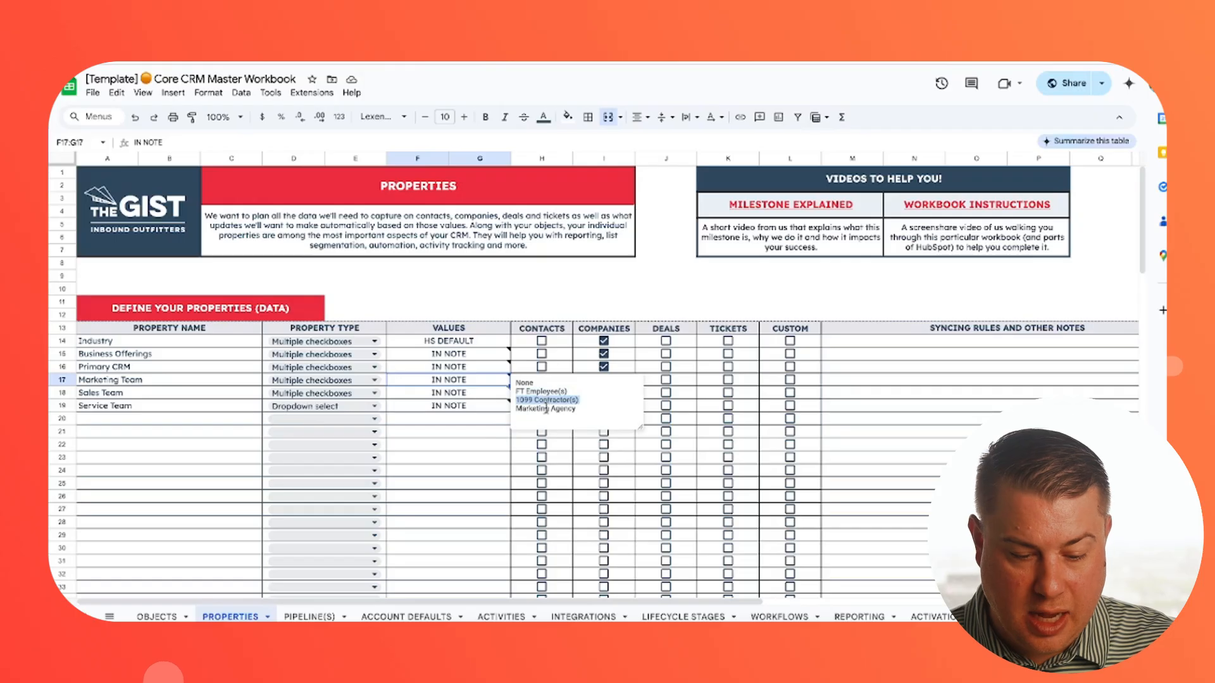
left_click(546, 410)
left_click(541, 411)
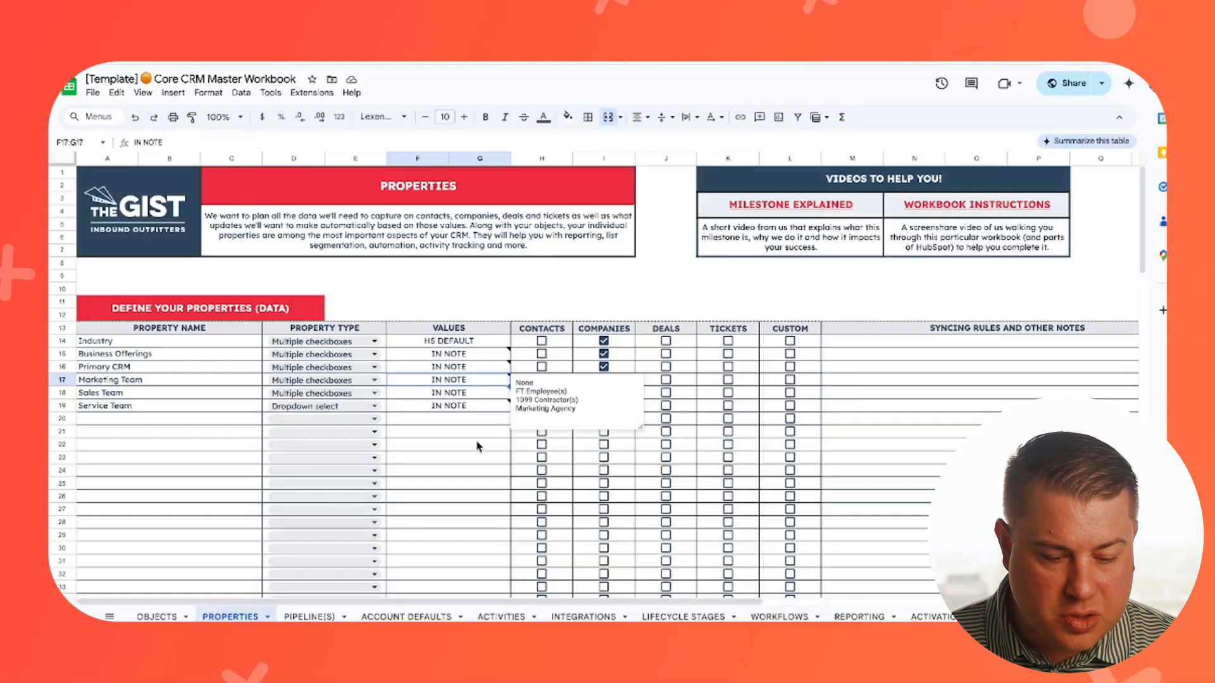
left_click(477, 446)
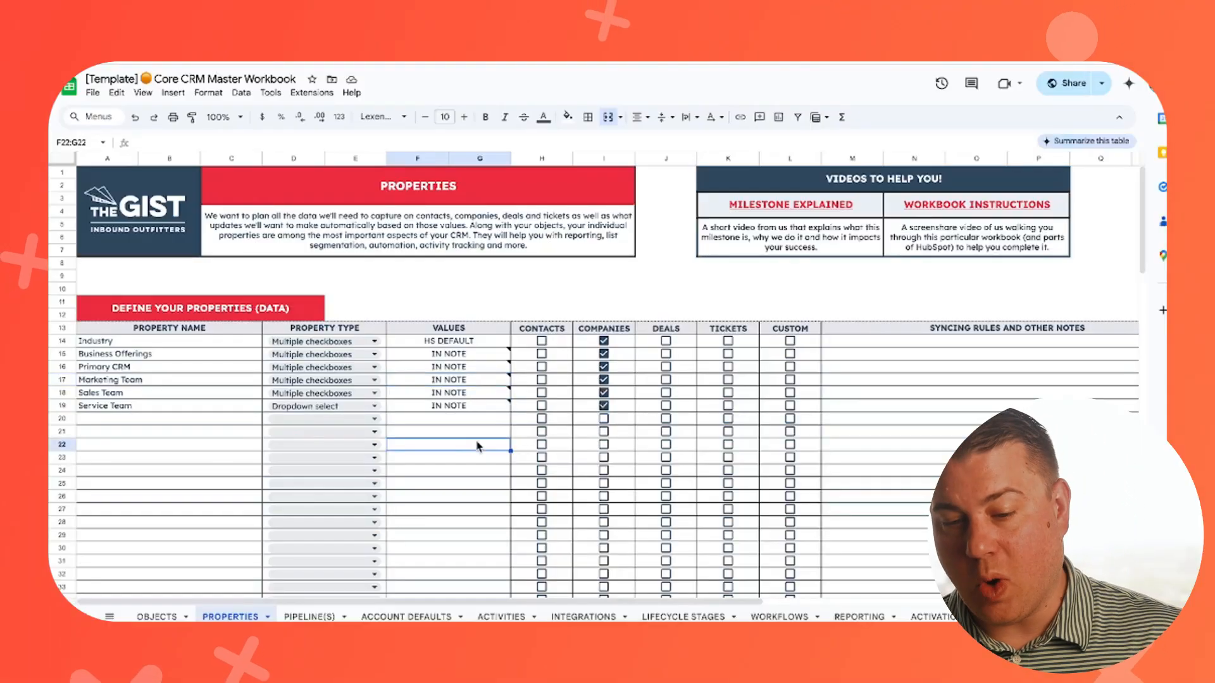